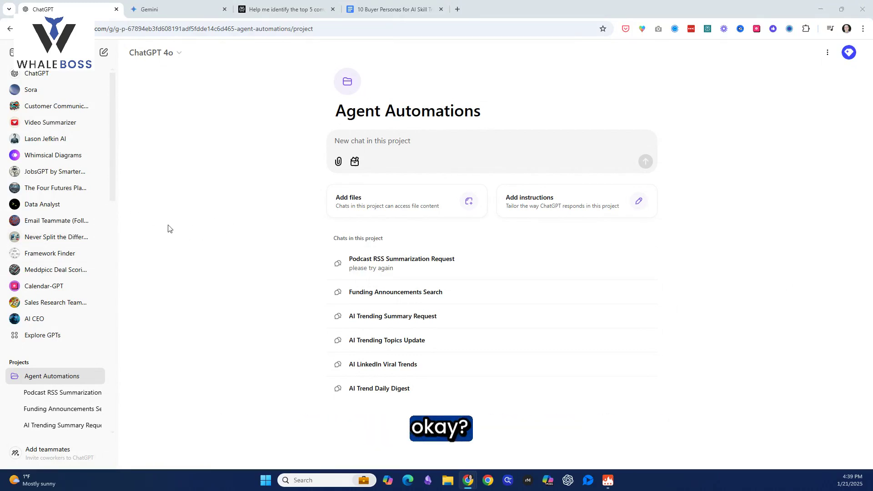
Start a new GPT-4o chat and hide the sidebar
click(168, 61)
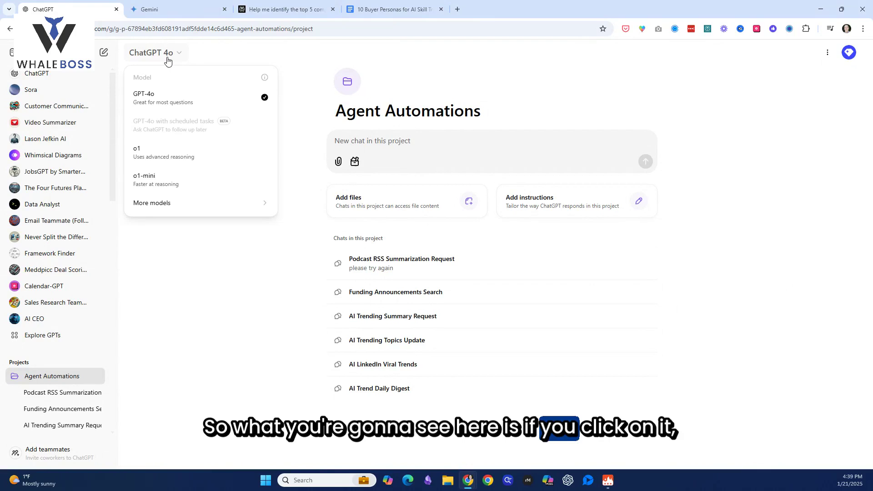
click(150, 97)
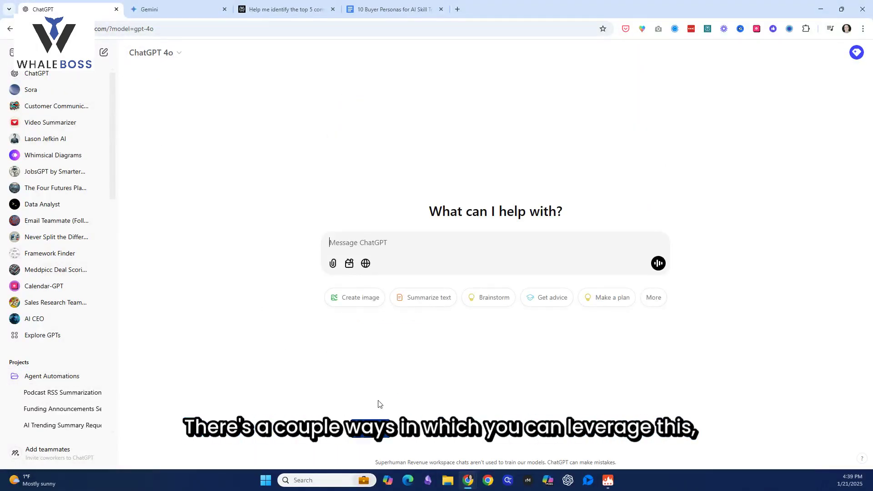
click(12, 52)
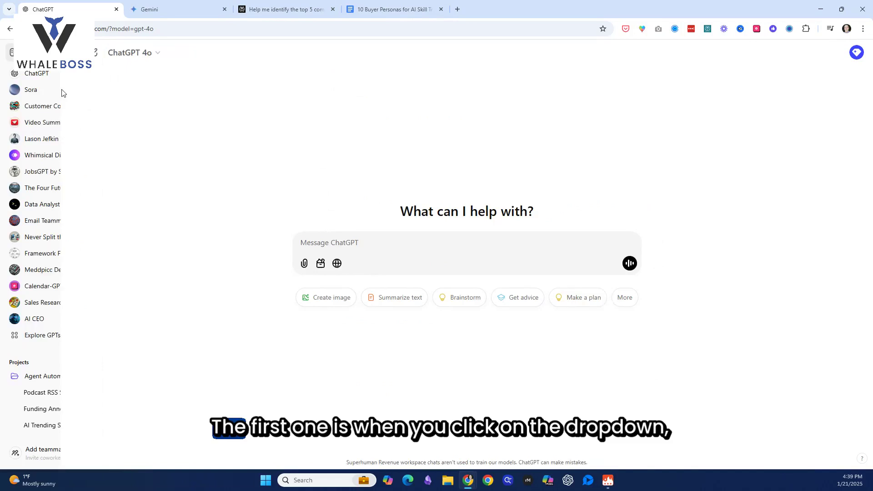
Recheck the model list, then bring up the account menu showing Tasks (beta)
click(94, 53)
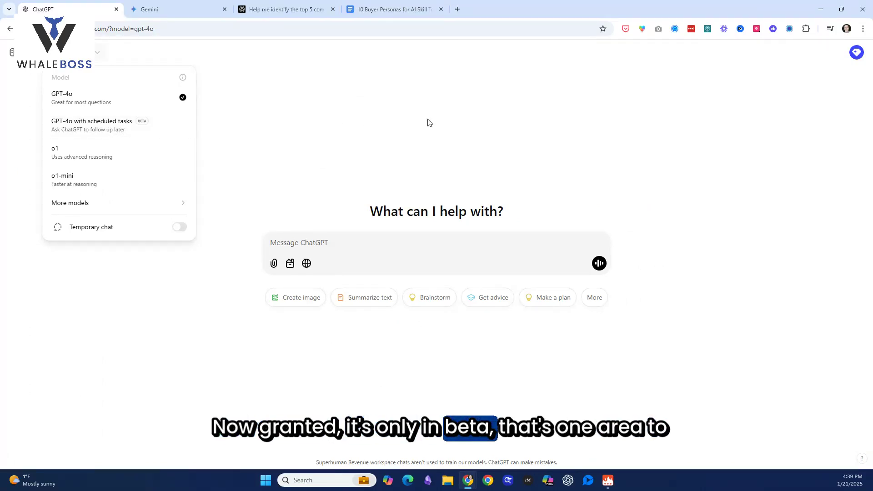
click(604, 108)
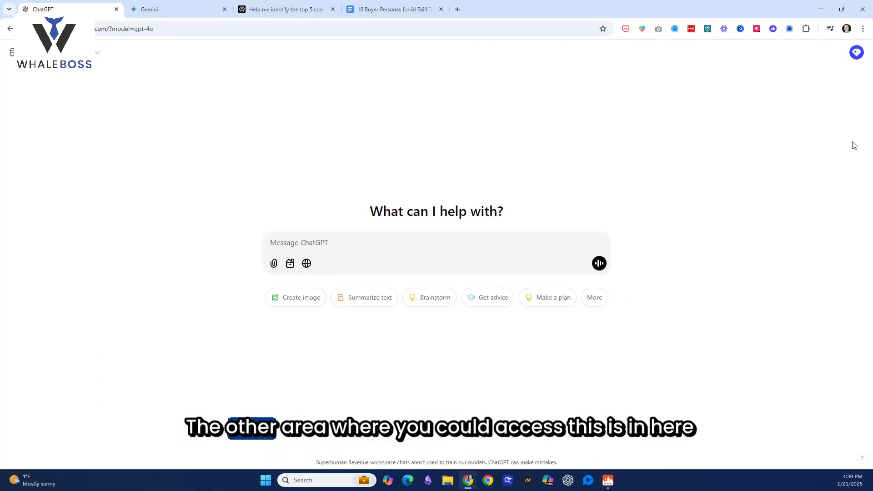
click(852, 55)
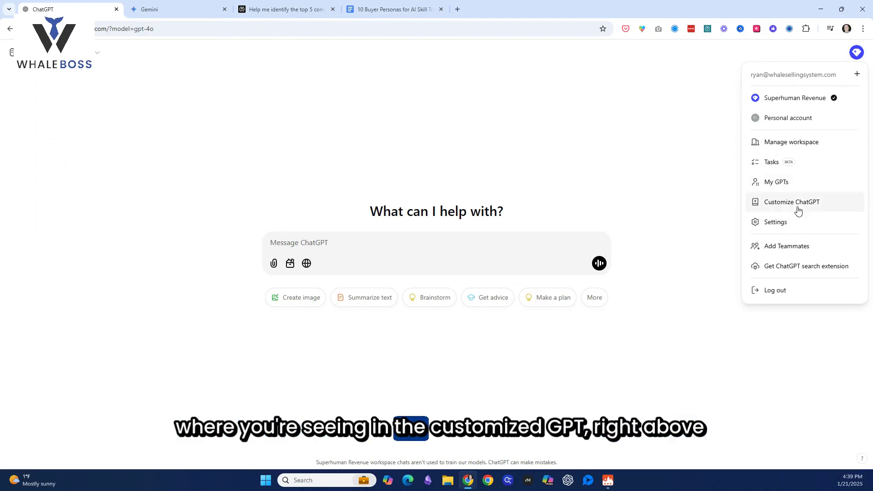
View the eight daily scheduled tasks, then restore the sidebar and scroll down to Projects
click(799, 163)
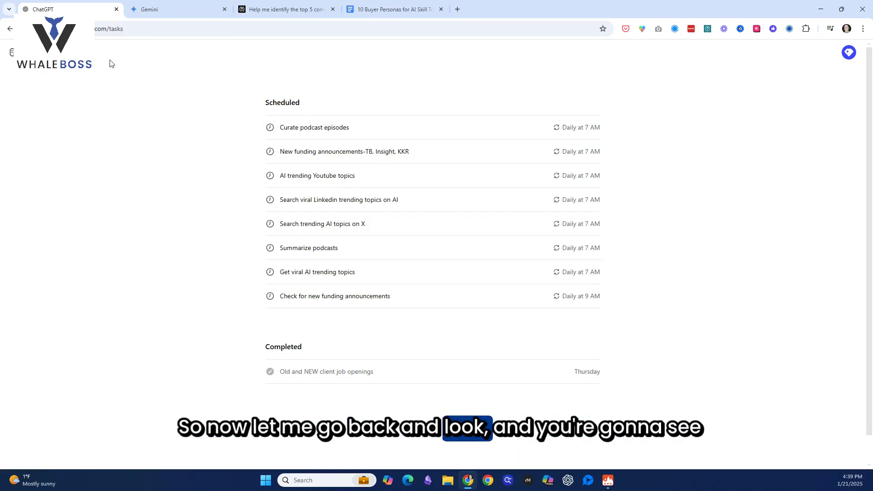
click(12, 52)
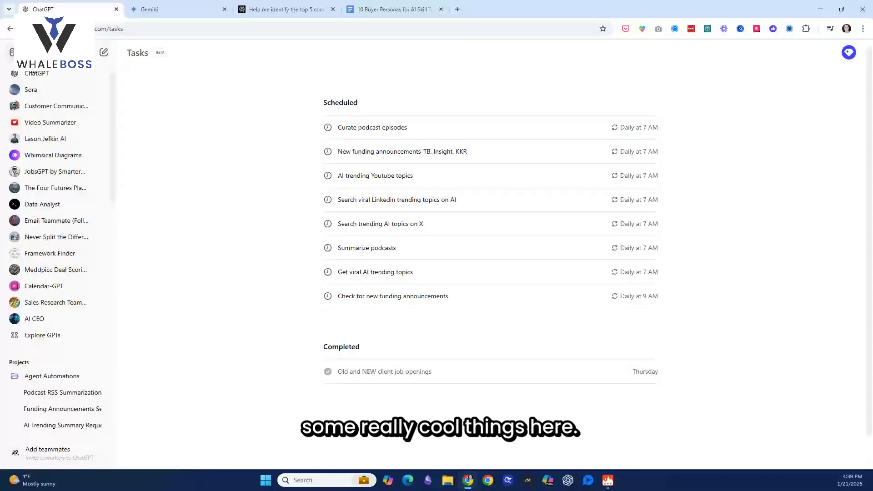
scroll(111, 170, down, 3)
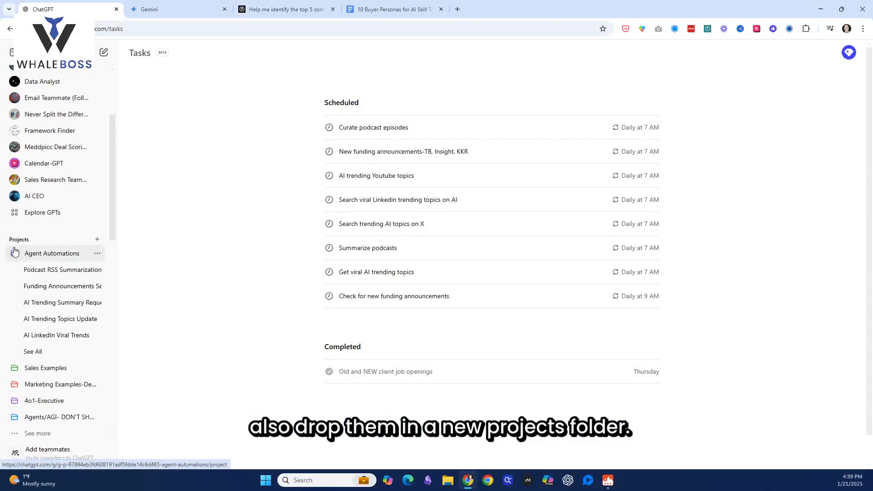
Open Agent Automations' Funding Announcements Search chat and scroll up to its daily 7 AM task card
click(48, 259)
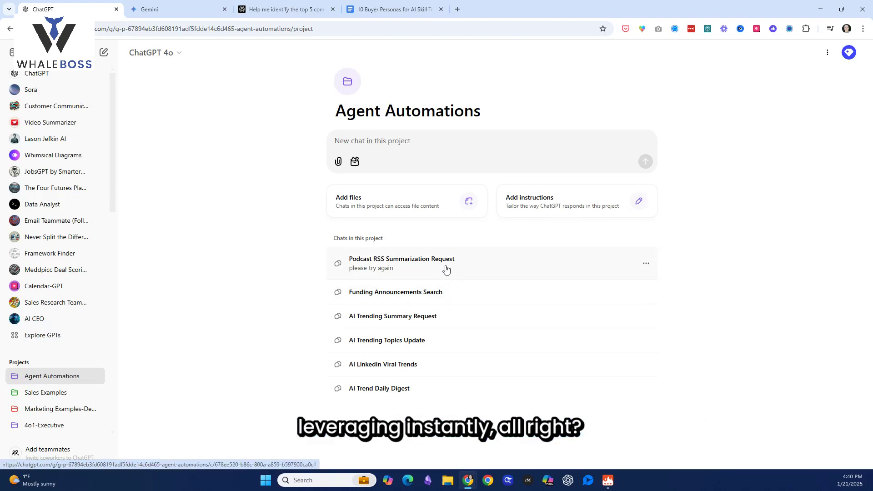
click(440, 296)
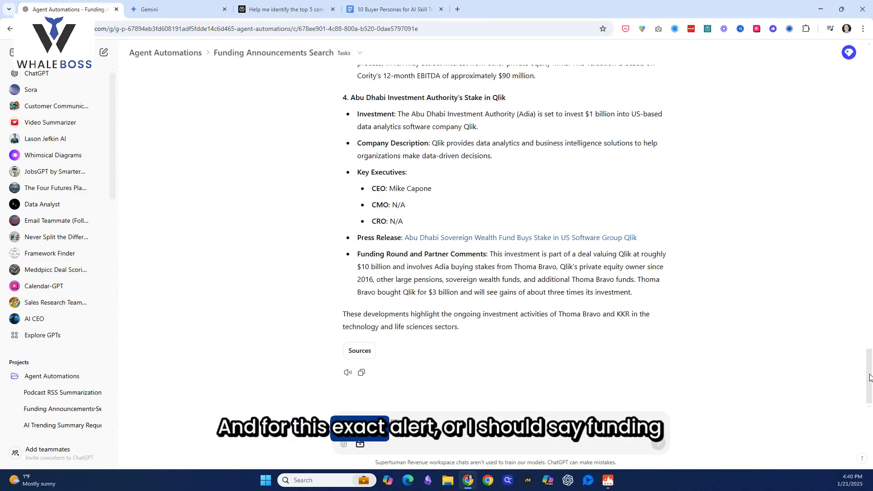
scroll(560, 182, up, 15)
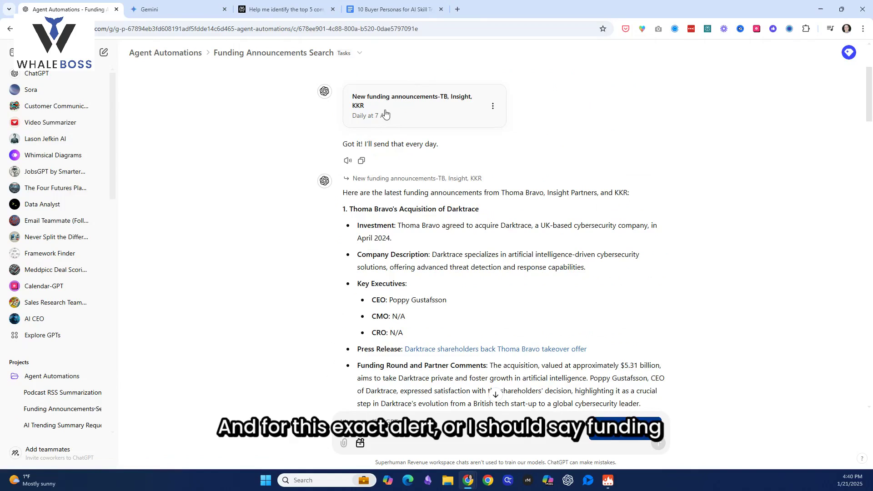
click(411, 107)
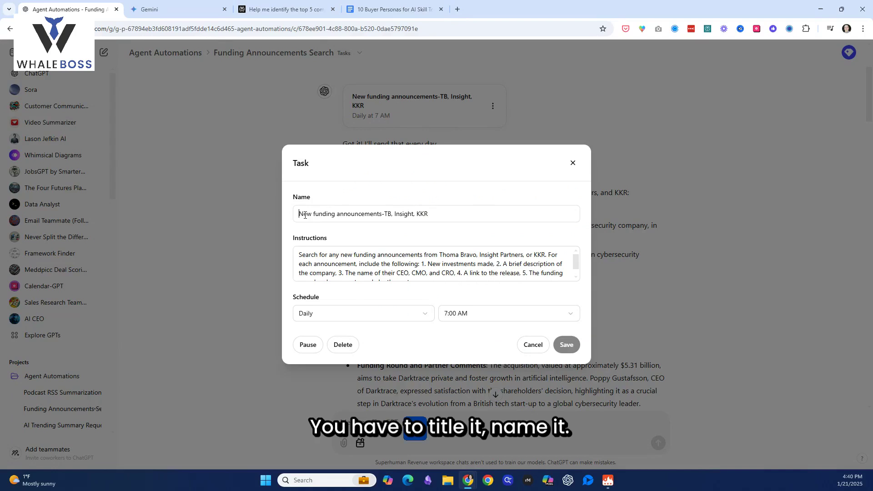
drag(297, 214, 387, 213)
click(390, 215)
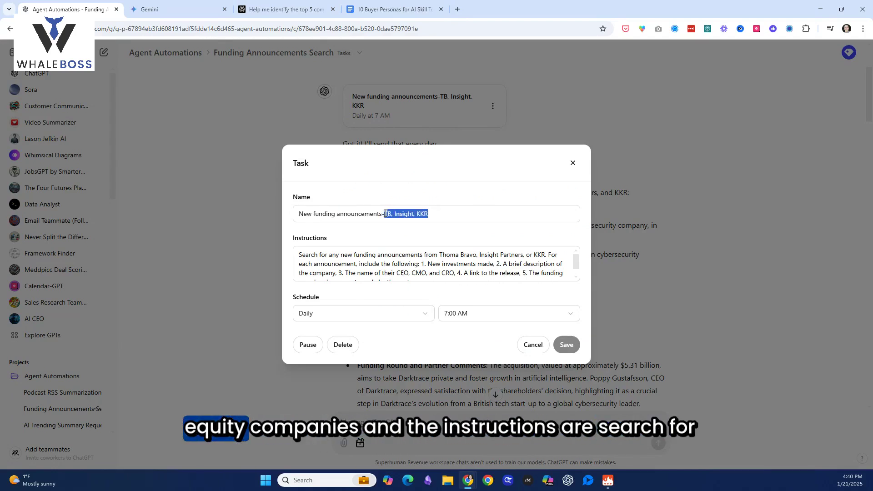
click(298, 256)
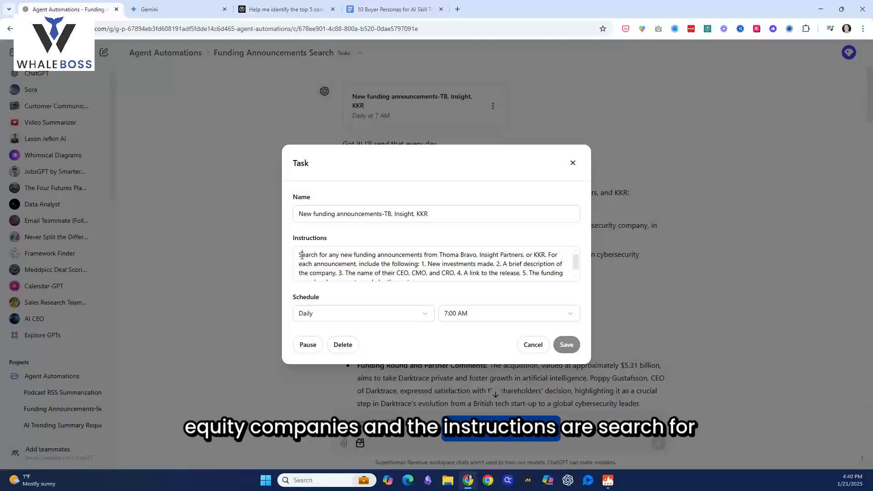
drag(302, 255, 309, 255)
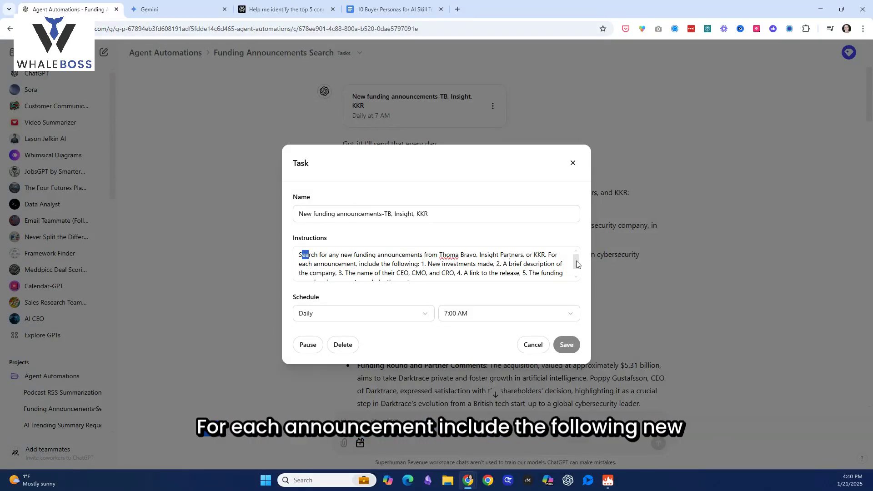
drag(576, 263, 577, 269)
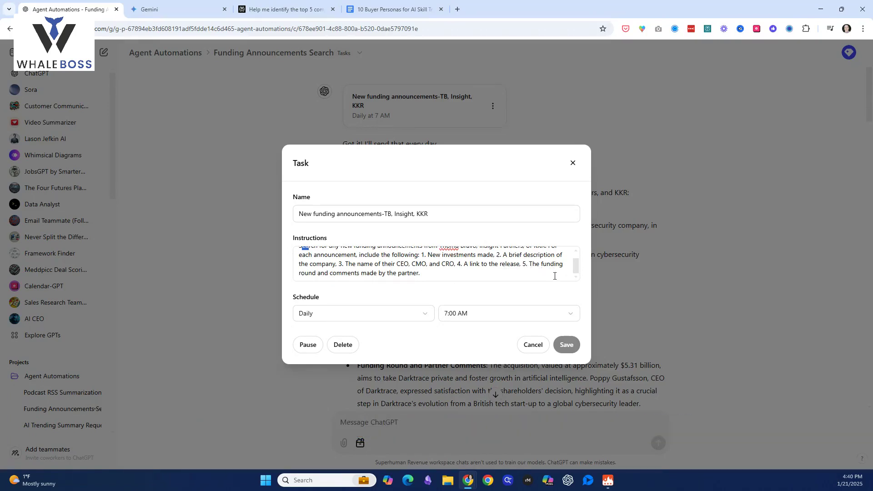
click(426, 320)
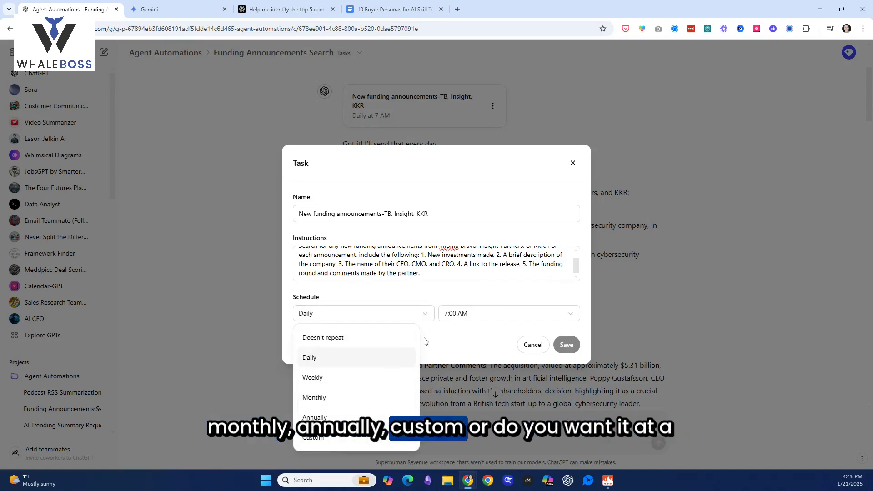
click(455, 340)
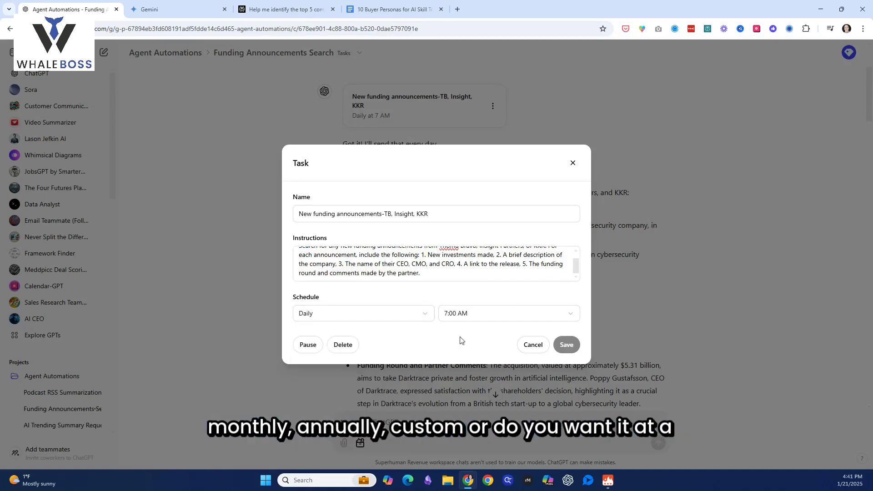
click(577, 312)
click(418, 341)
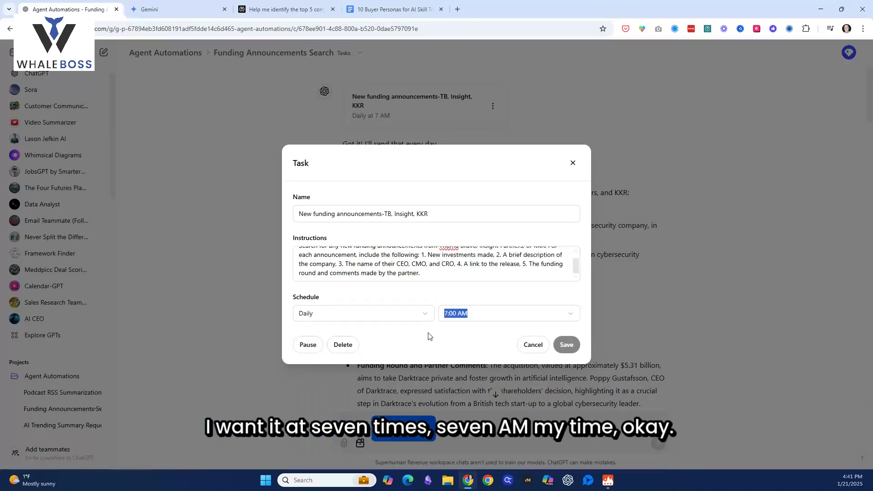
click(573, 163)
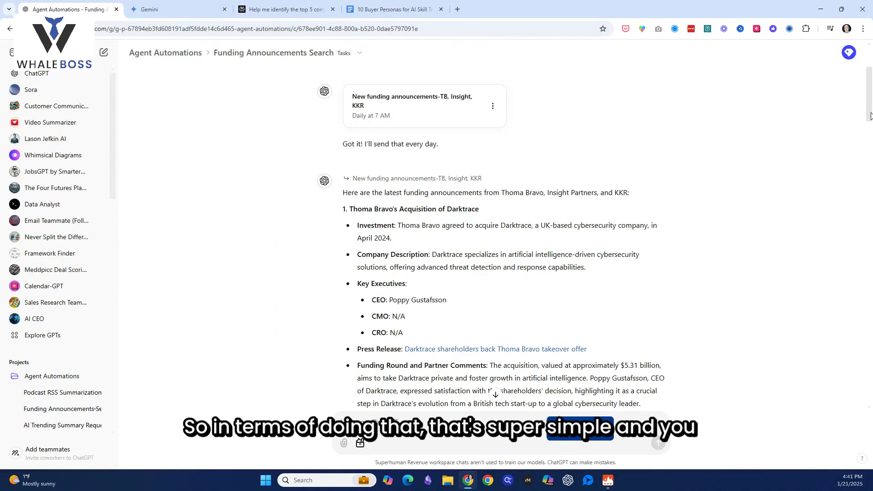
scroll(871, 95, up, 3)
scroll(871, 95, down, 3)
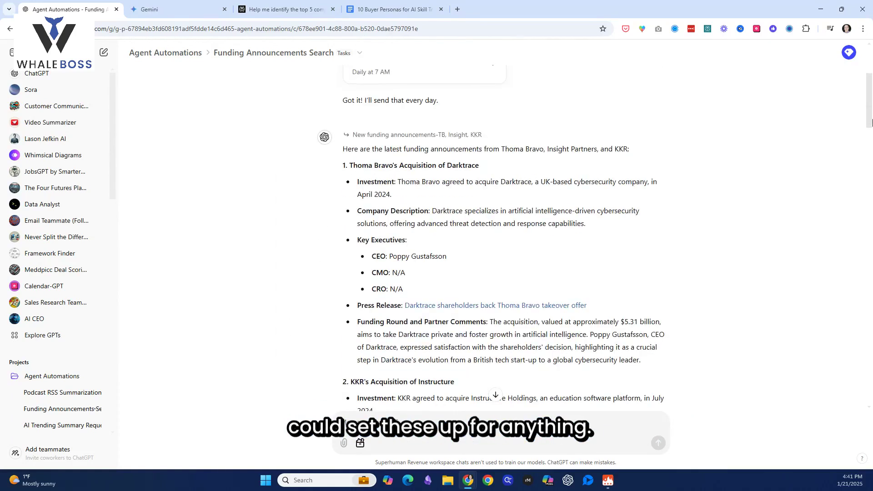
scroll(519, 184, up, 1)
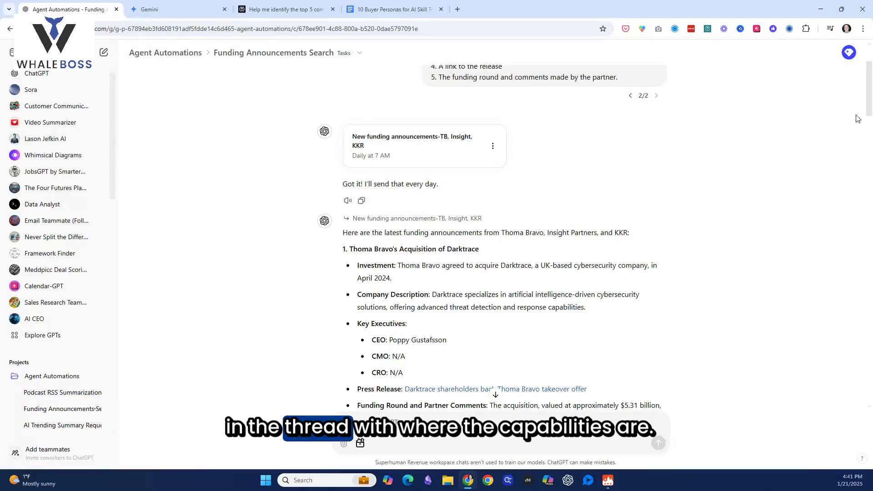
drag(869, 110, 870, 124)
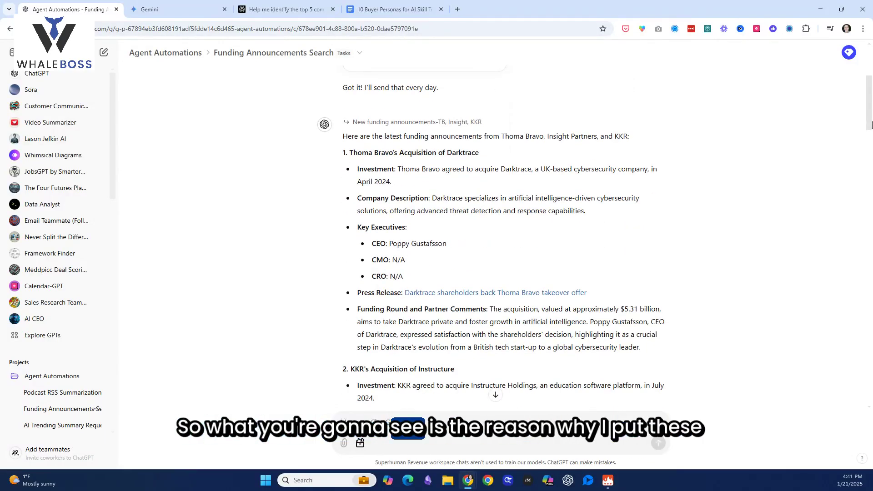
drag(871, 125, 871, 145)
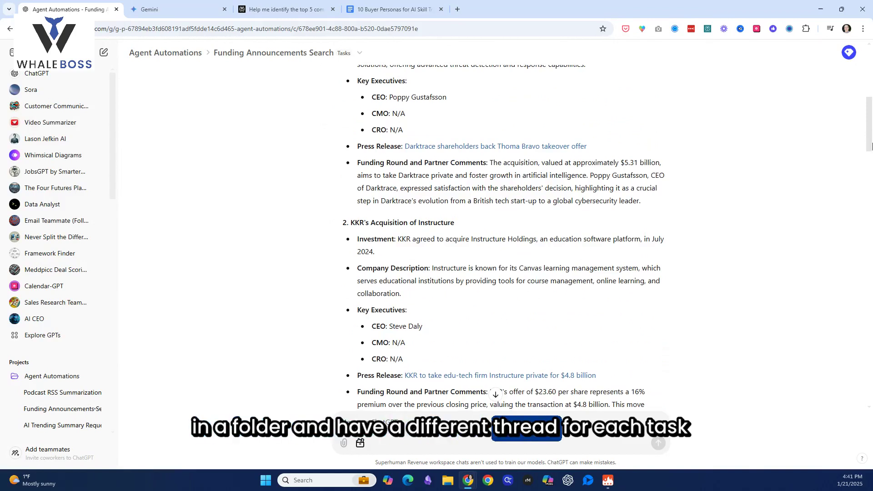
drag(871, 145, 870, 77)
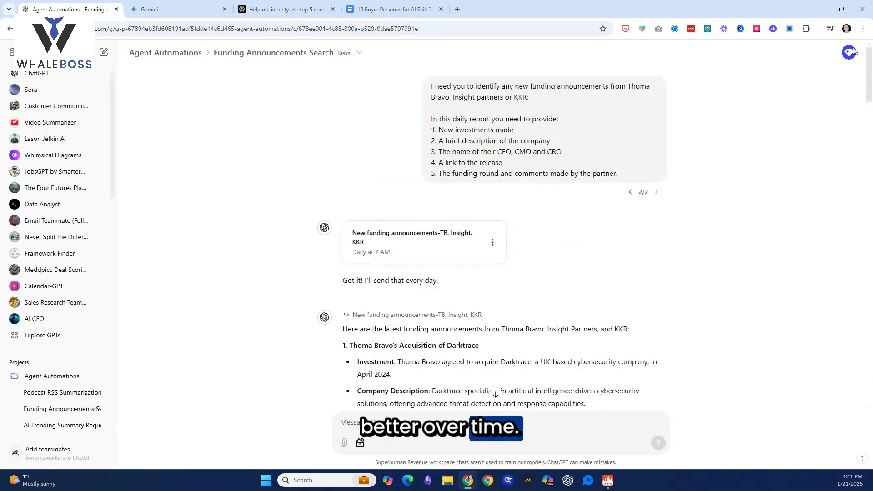
drag(114, 185, 113, 222)
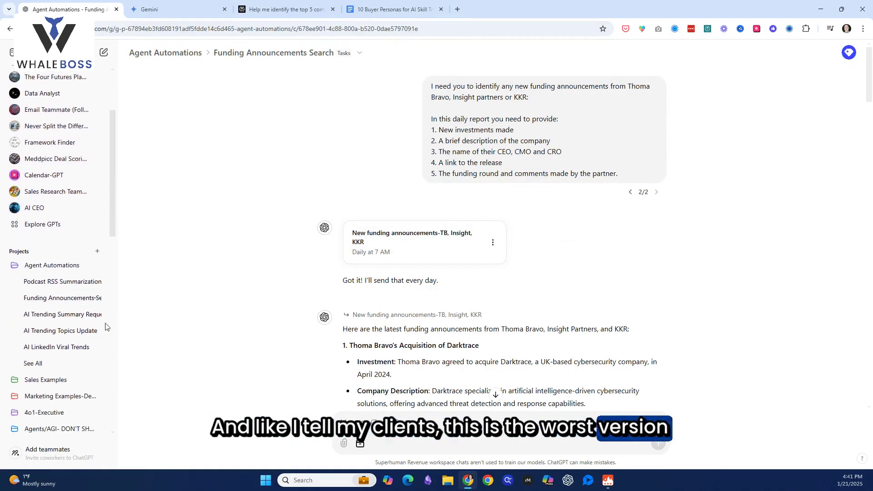
click(64, 335)
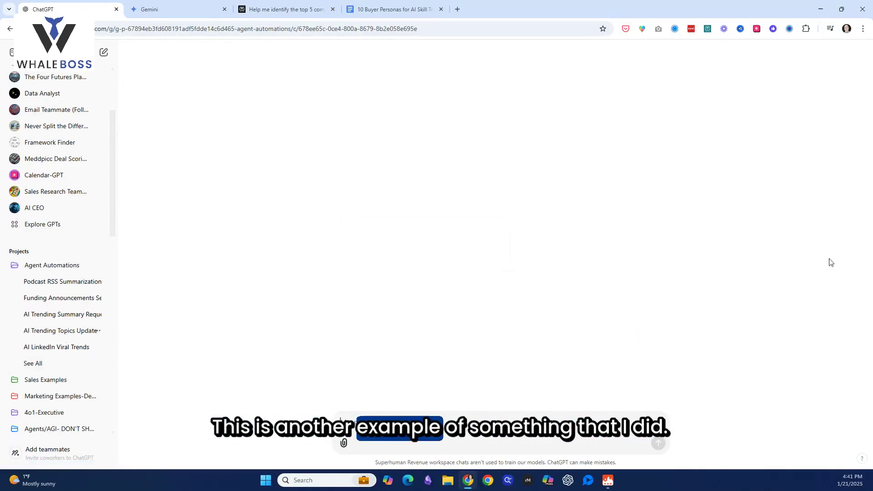
drag(868, 351, 867, 107)
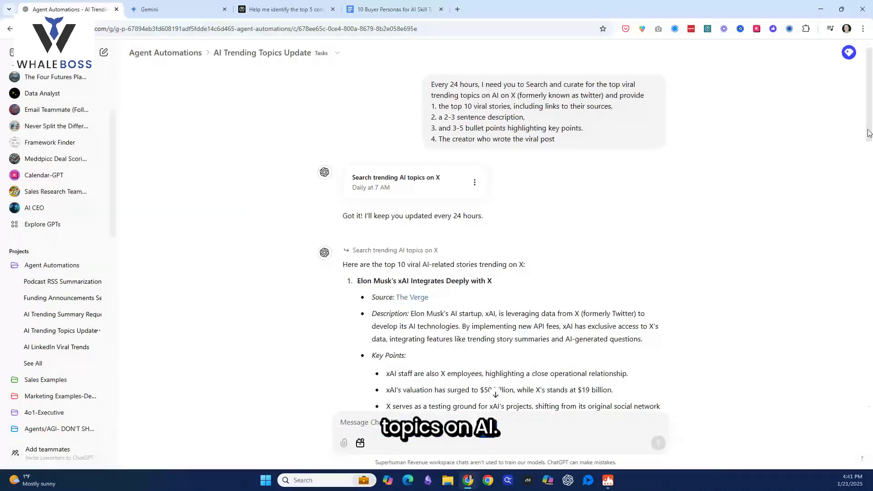
drag(867, 133, 869, 303)
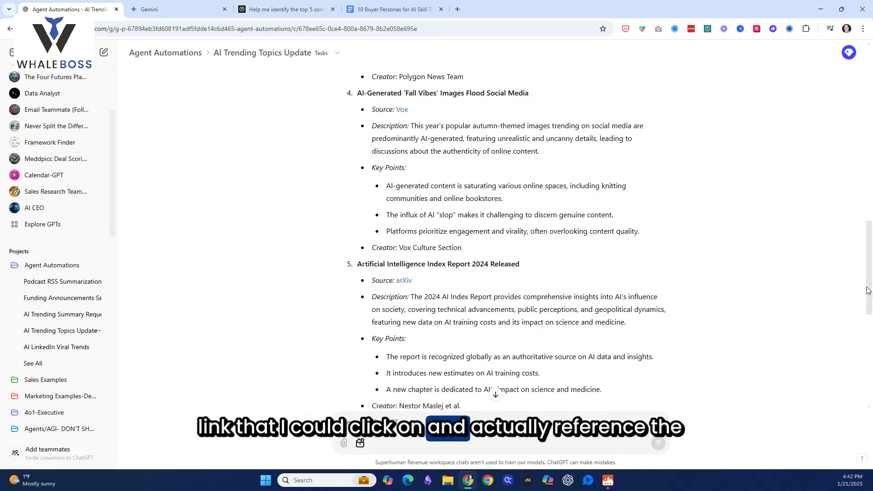
drag(868, 291, 868, 379)
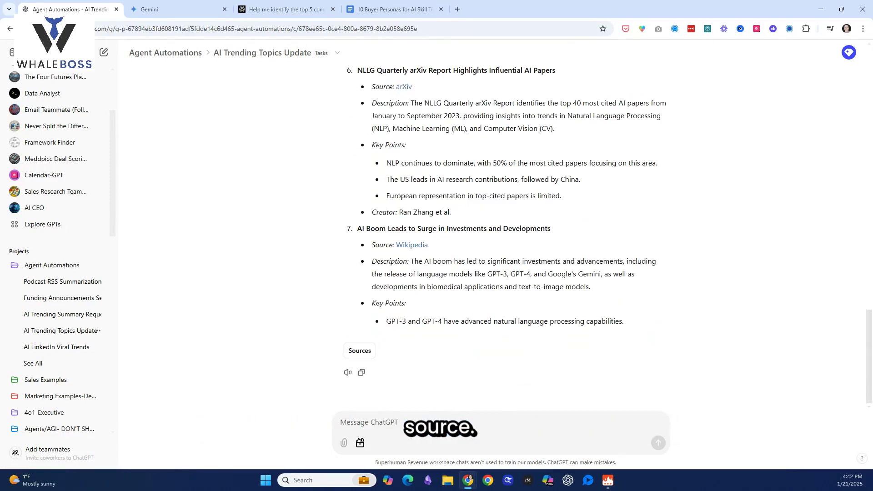
scroll(372, 364, up, 4)
scroll(371, 364, down, 4)
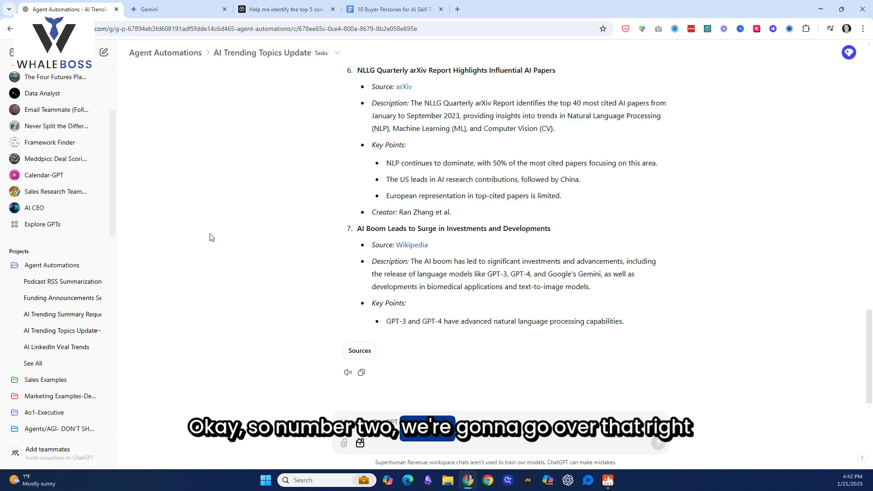
In Gemini, keep 1.5 Pro with Deep Research and expand the full recent chats list
click(173, 9)
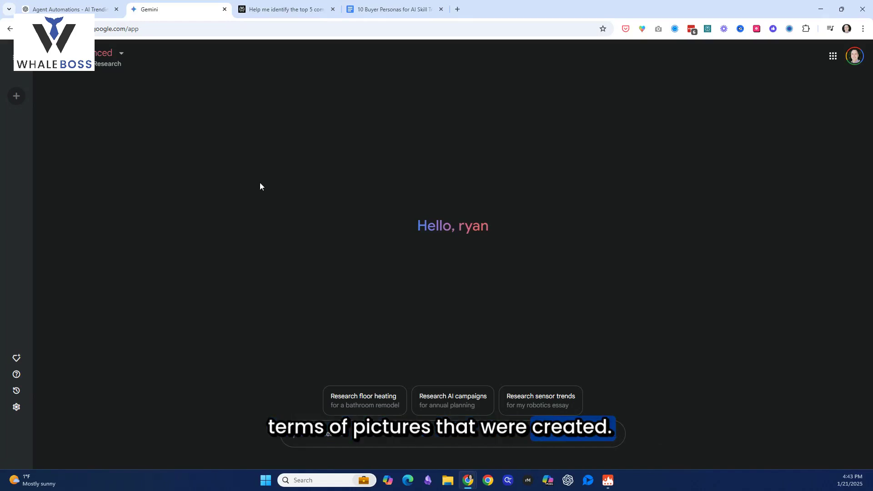
click(116, 54)
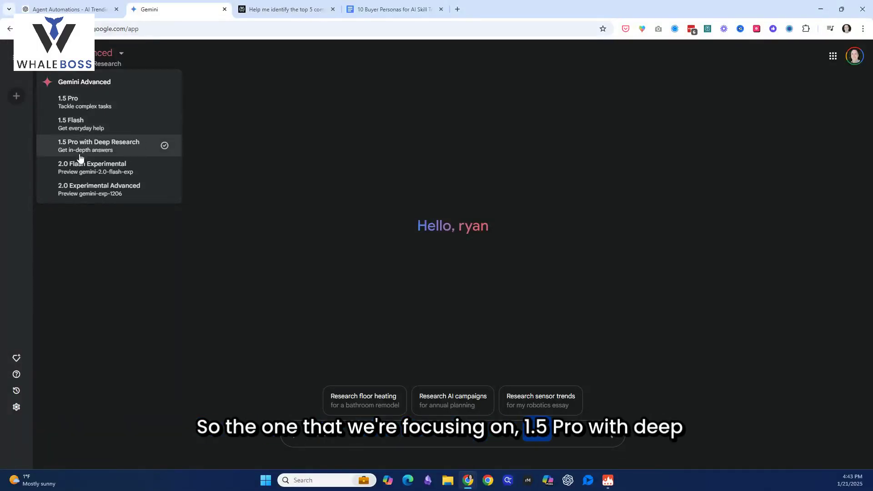
click(338, 167)
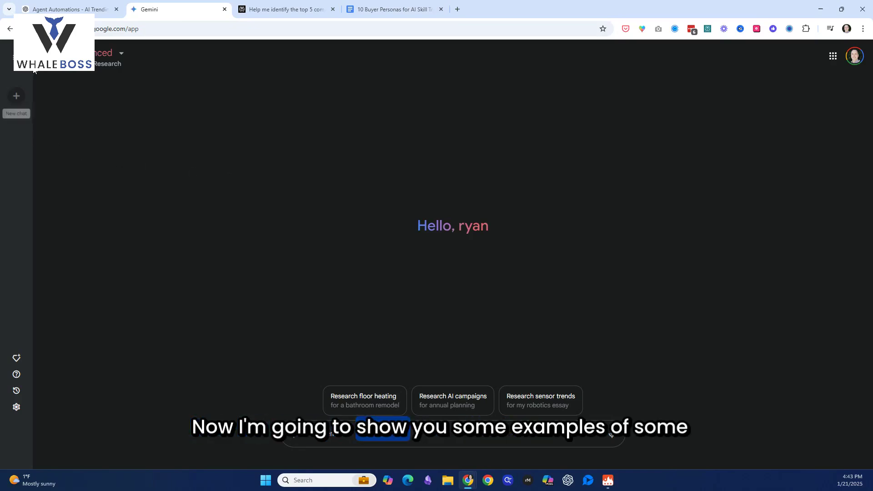
click(16, 56)
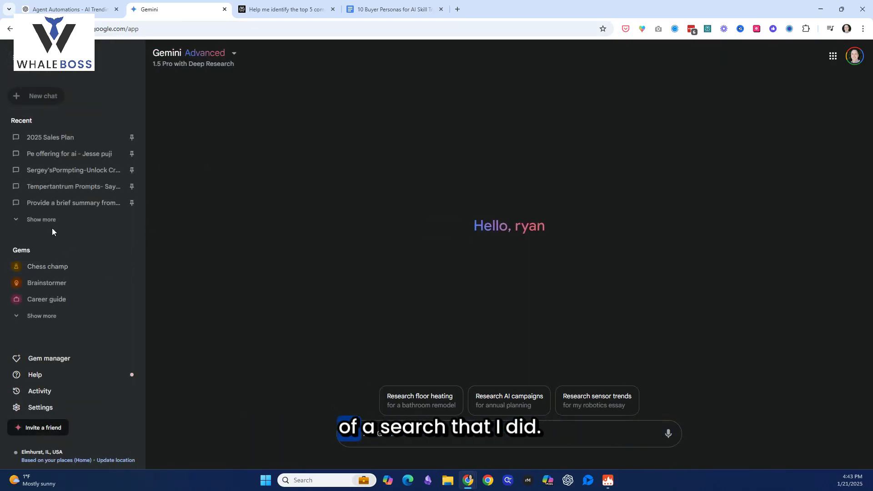
click(42, 219)
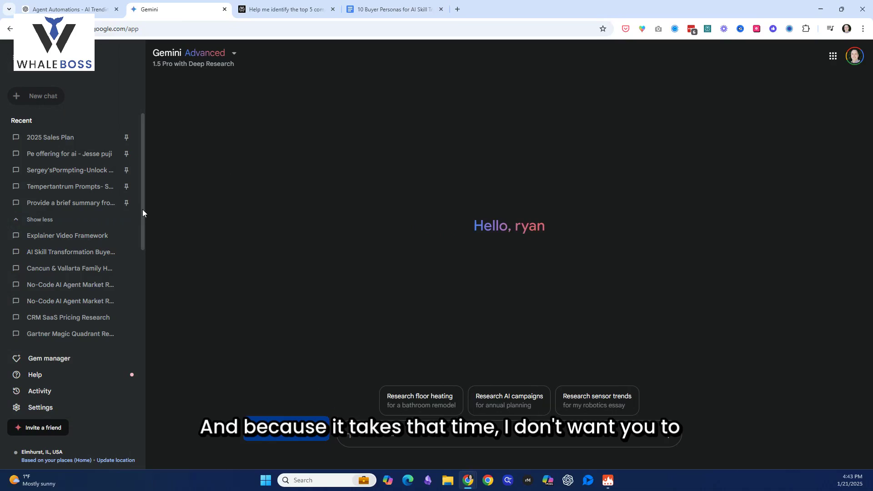
scroll(143, 214, down, 1)
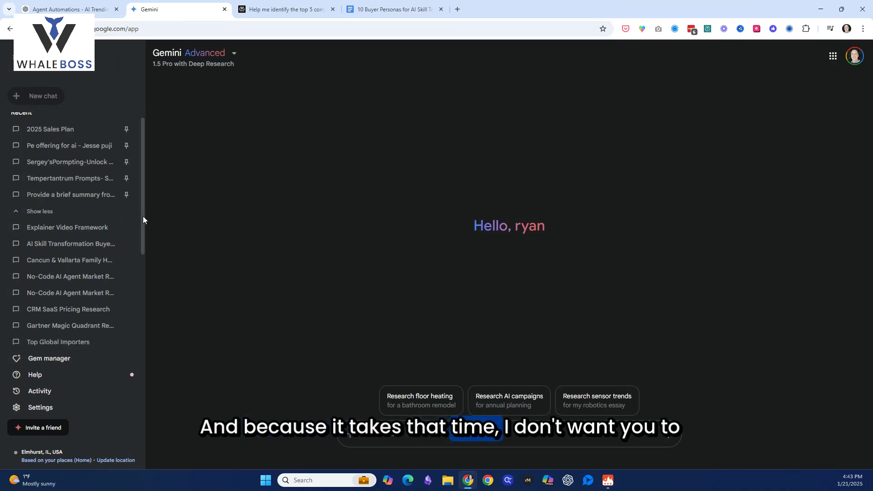
Open the AI Skill Transformation Buyer Personas chat and expand its full prompt
click(89, 240)
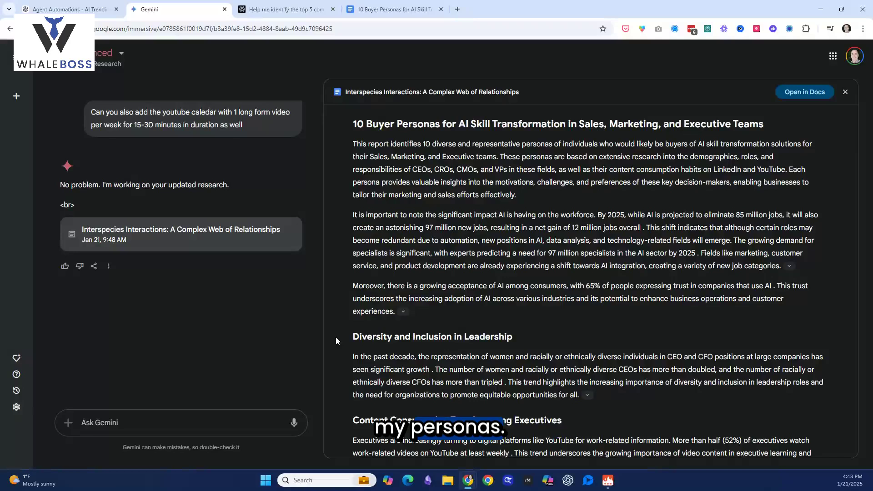
drag(310, 371, 322, 76)
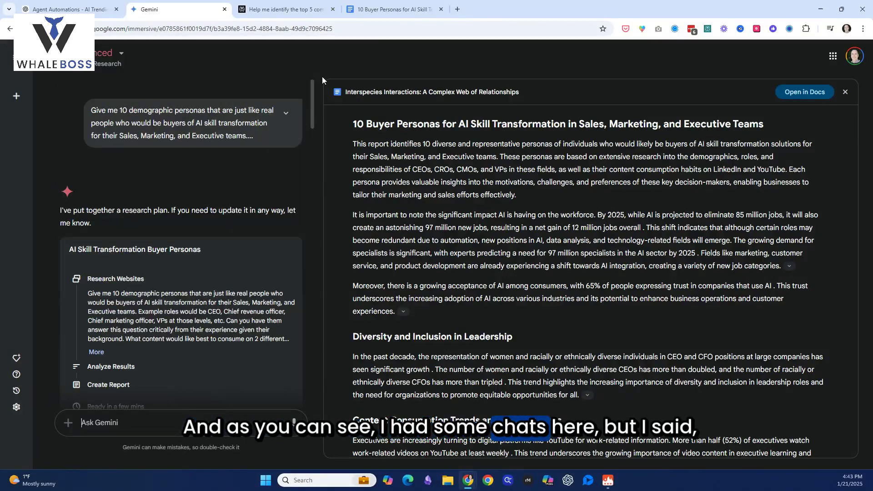
click(286, 113)
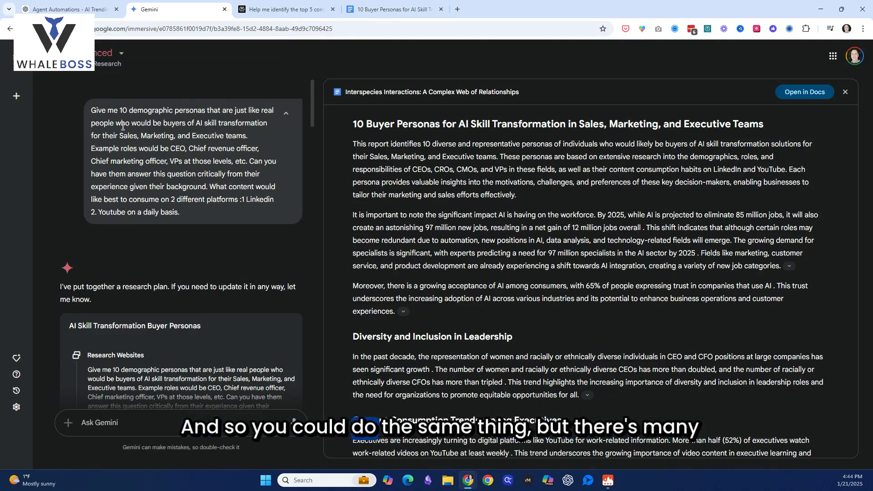
Highlight the prompt's opening sentences
drag(93, 110, 192, 164)
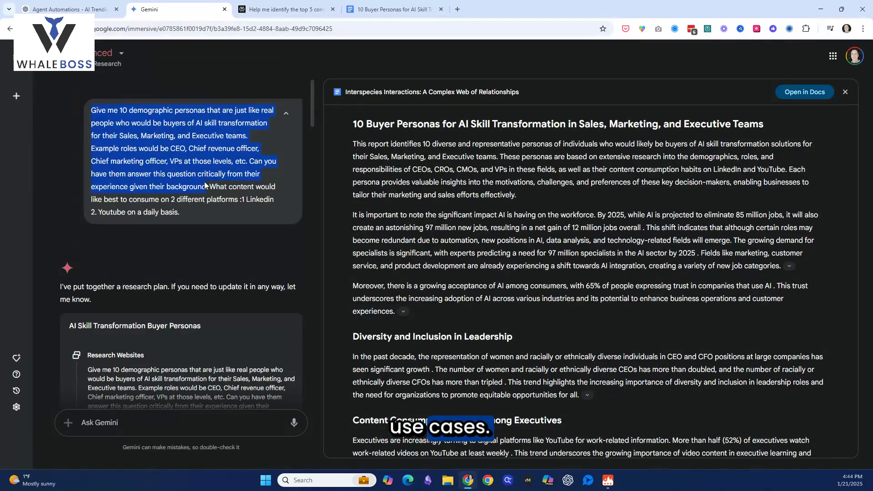
drag(205, 185, 210, 186)
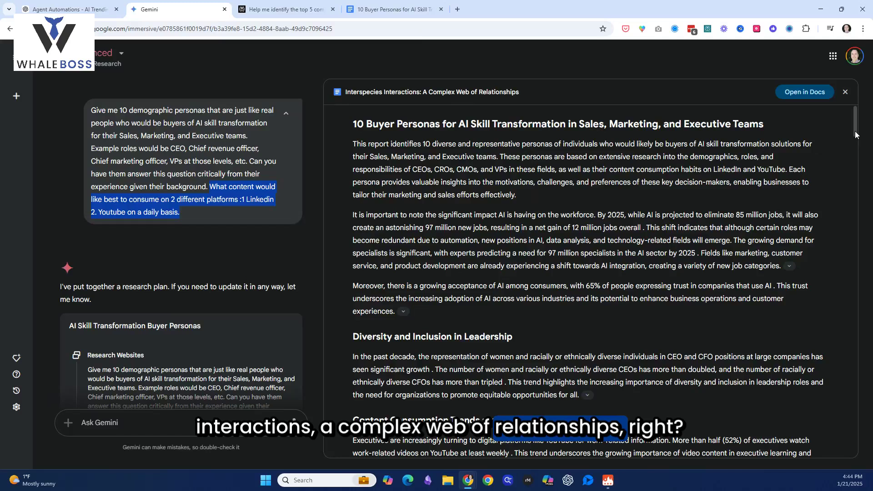
scroll(855, 131, down, 1)
scroll(855, 131, up, 1)
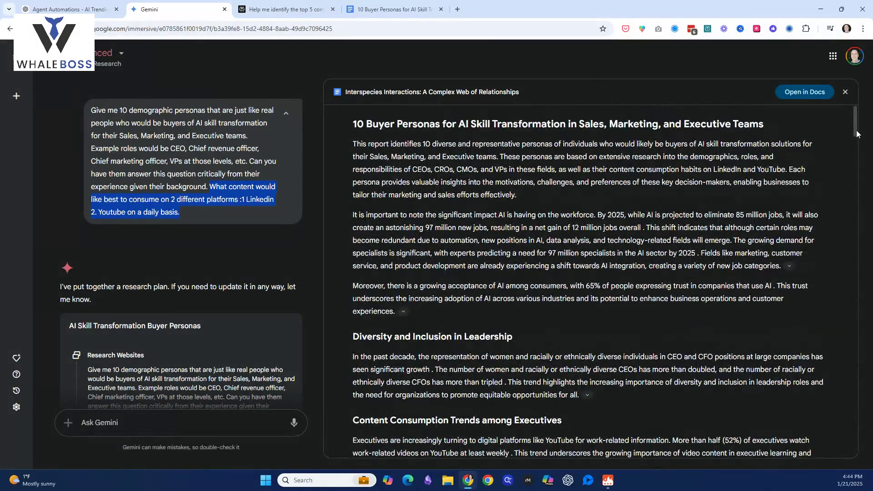
Scroll the report through the persona table and LinkedIn calendar to the eight-week YouTube calendar
drag(856, 133, 864, 196)
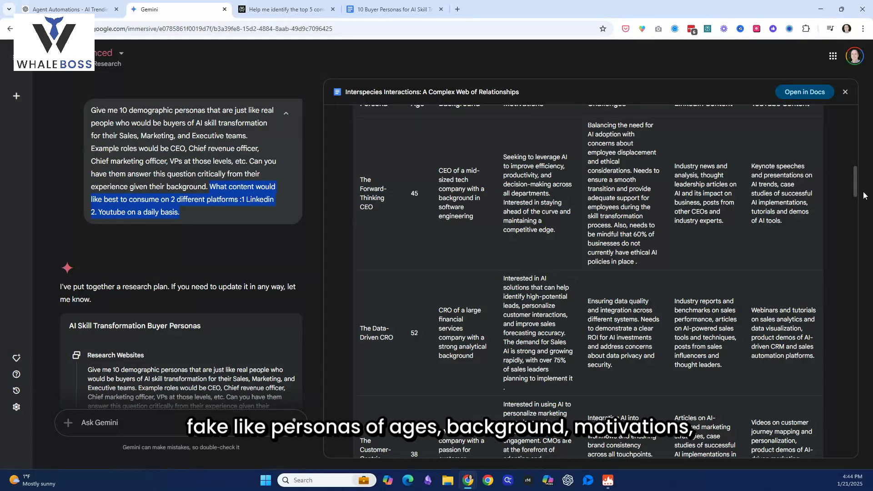
drag(866, 191, 869, 298)
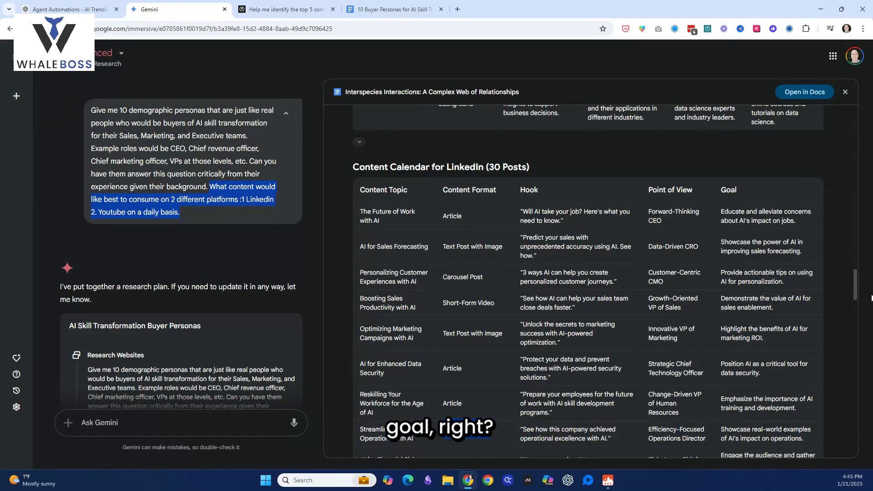
mouse_move(870, 298)
mouse_down()
mouse_move(870, 313)
mouse_move(871, 303)
mouse_up()
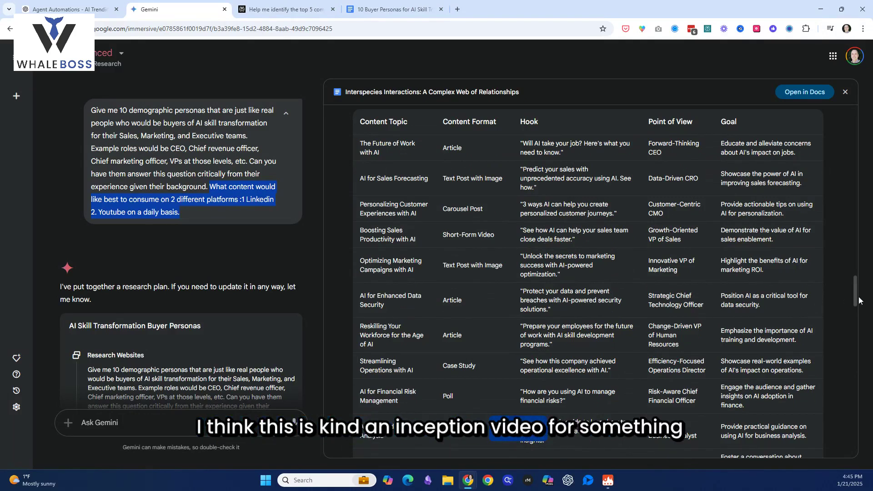
drag(857, 298, 867, 455)
scroll(866, 398, up, 3)
scroll(867, 398, down, 2)
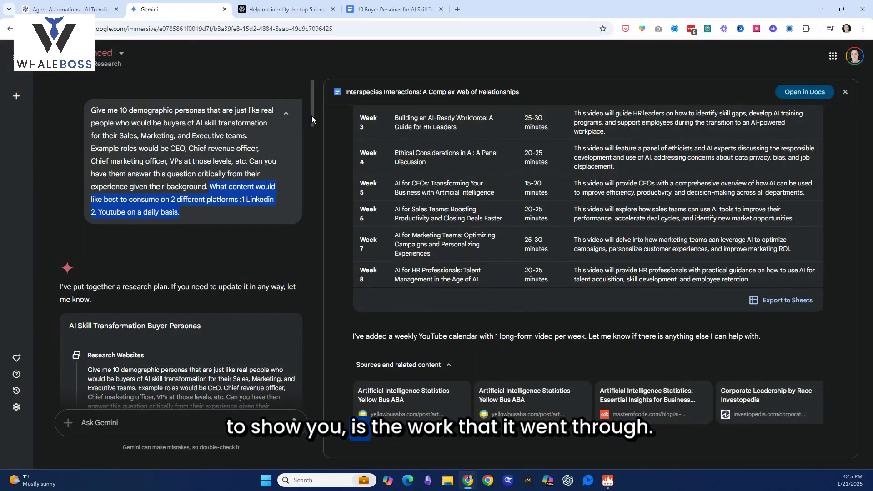
Show all five research plan steps, then scroll past the plan edit to the completed research card
drag(312, 119, 312, 142)
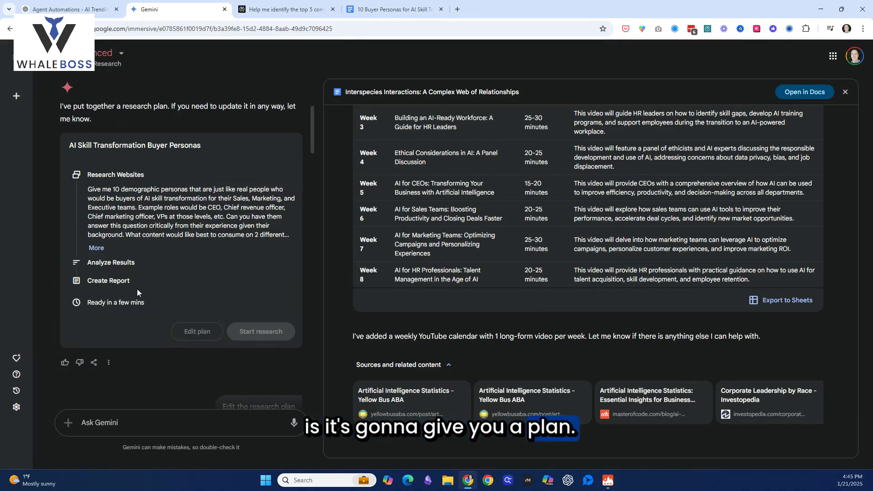
click(97, 248)
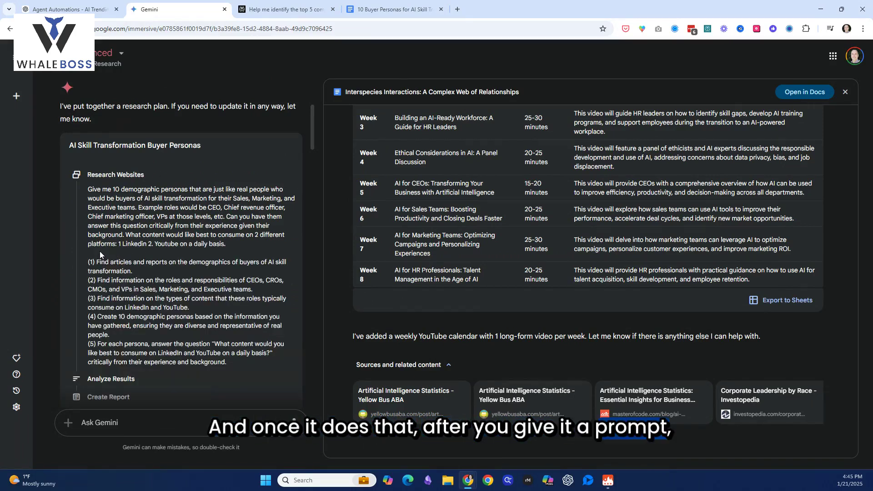
scroll(313, 132, down, 1)
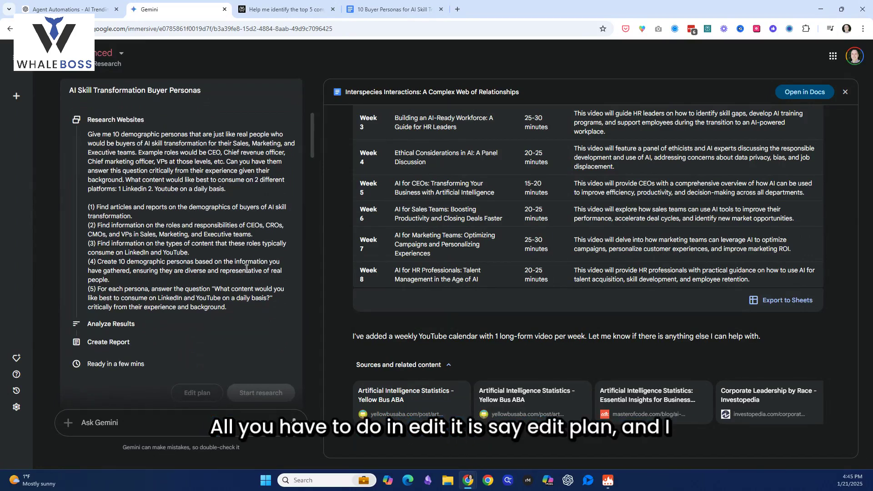
scroll(311, 146, down, 1)
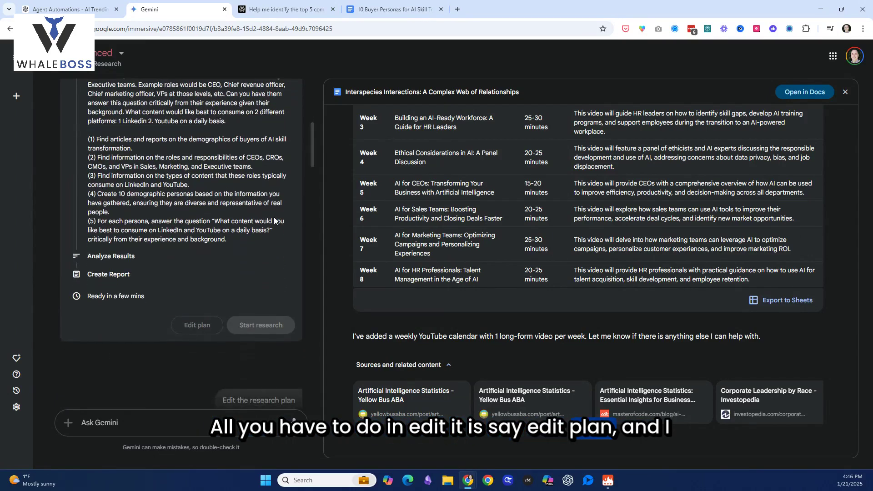
drag(313, 159, 321, 229)
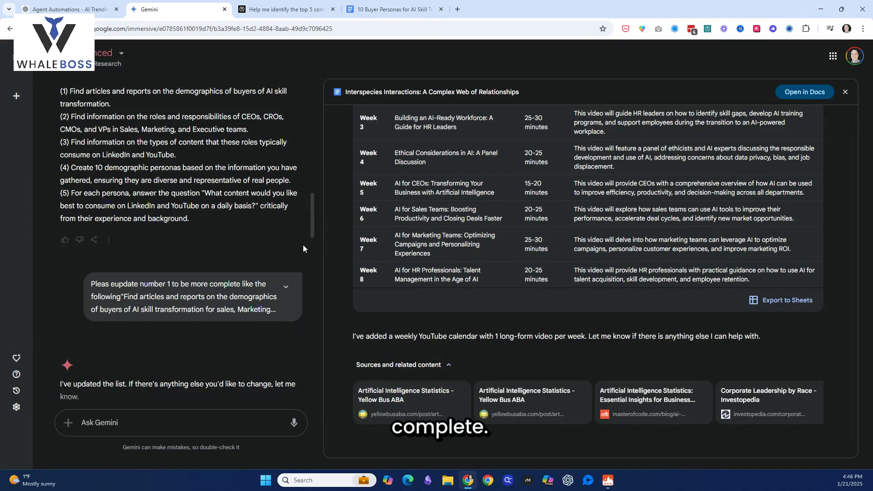
drag(312, 231, 326, 301)
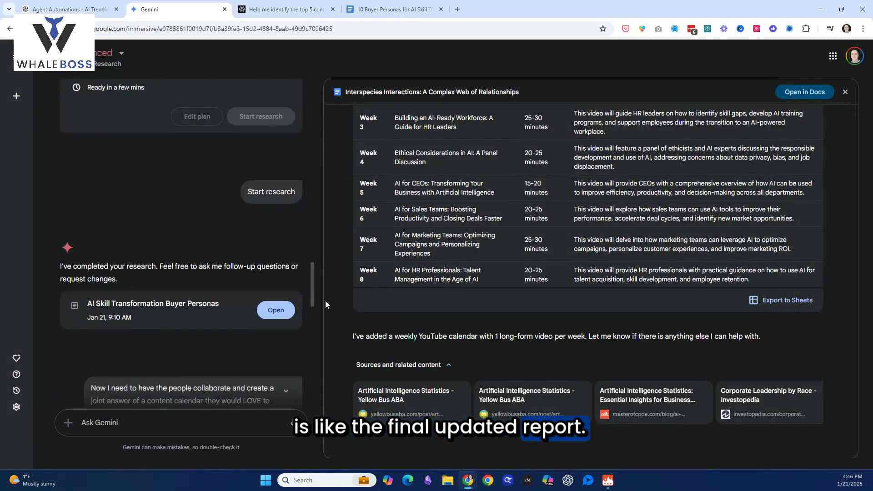
Open the persona report, highlight 'Researched 67 websites', then switch to its 21-page Google Docs copy
click(273, 311)
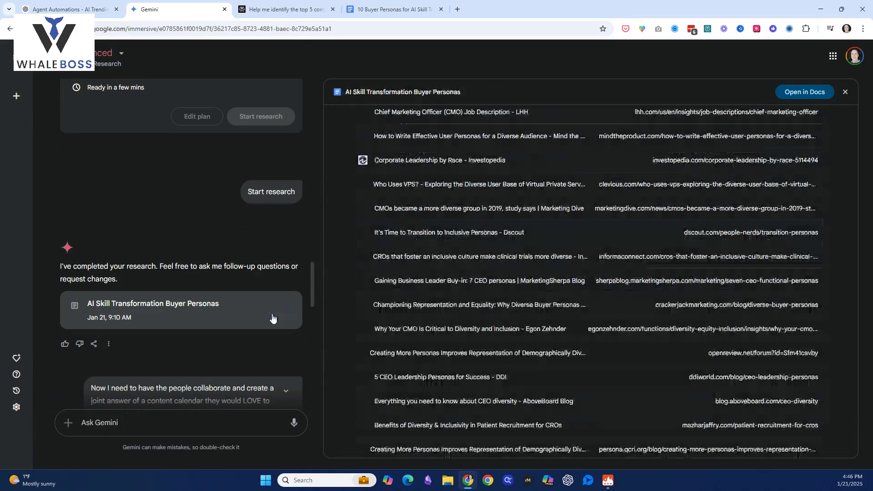
drag(854, 432, 858, 310)
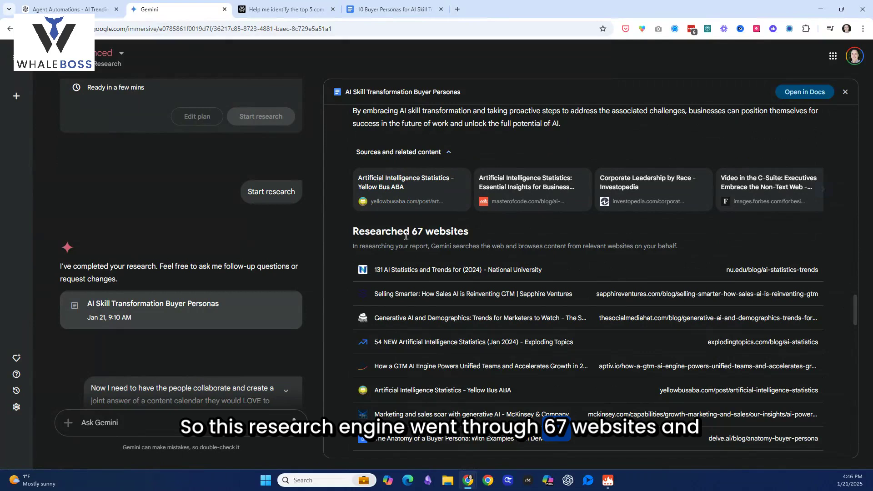
drag(411, 233, 468, 233)
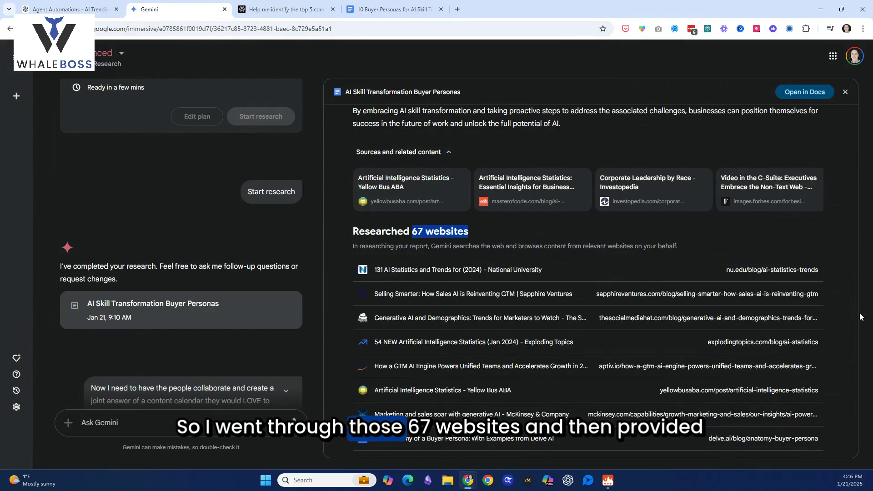
drag(855, 309, 862, 116)
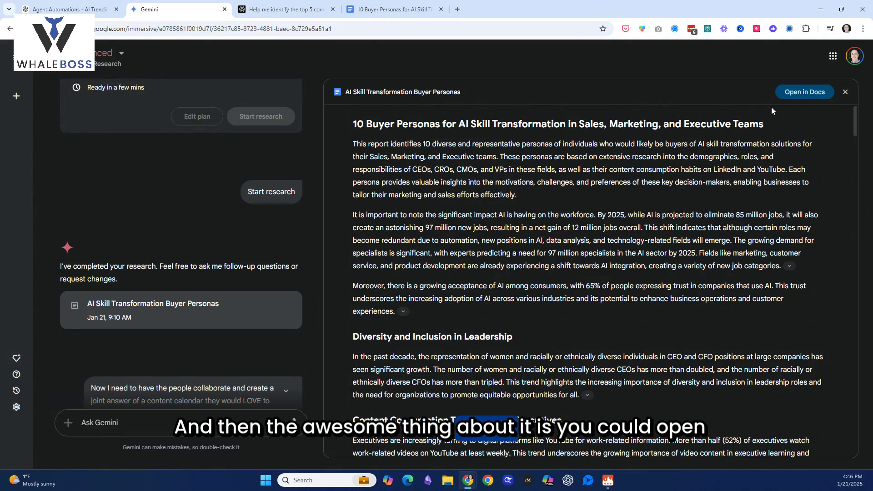
click(368, 7)
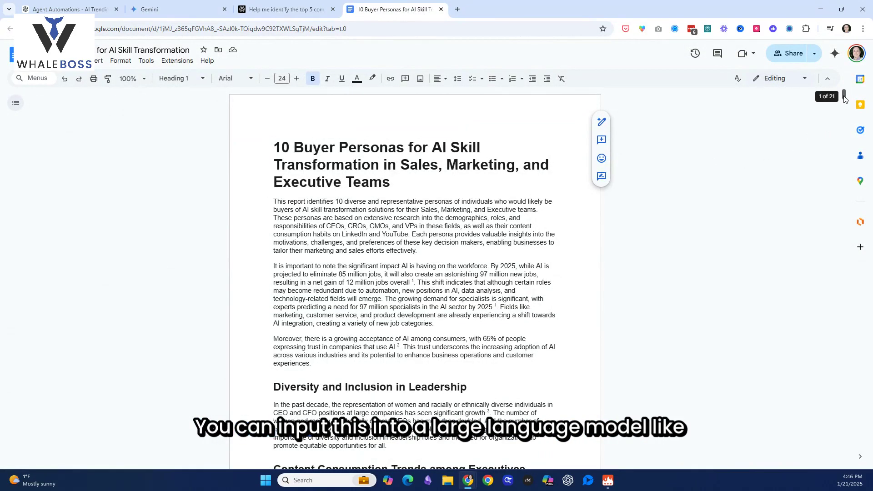
drag(844, 95, 844, 132)
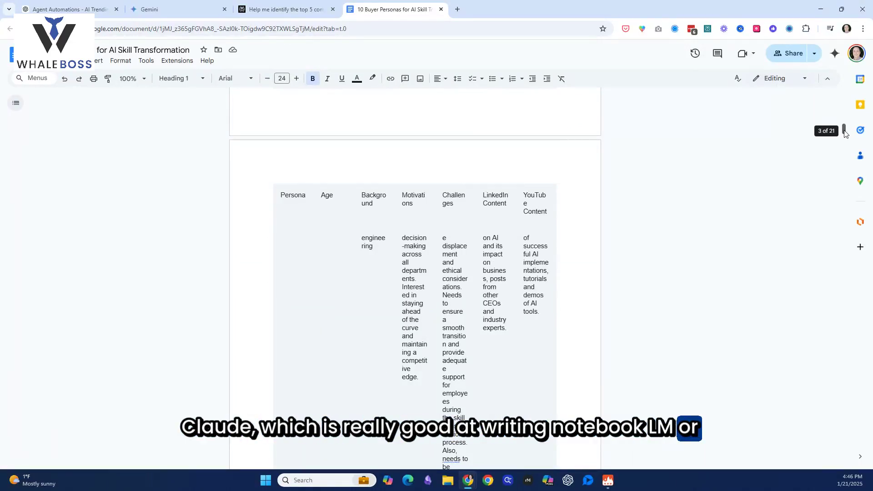
scroll(845, 141, down, 5)
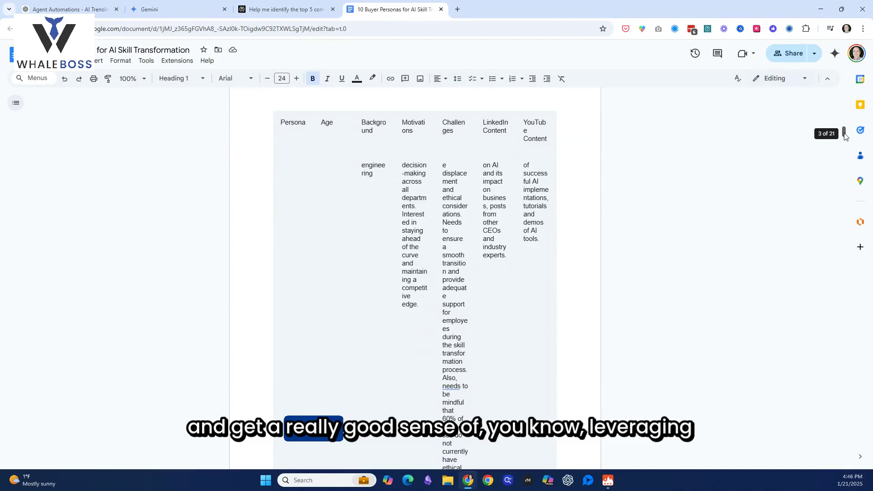
drag(845, 157, 849, 218)
drag(835, 94, 735, 97)
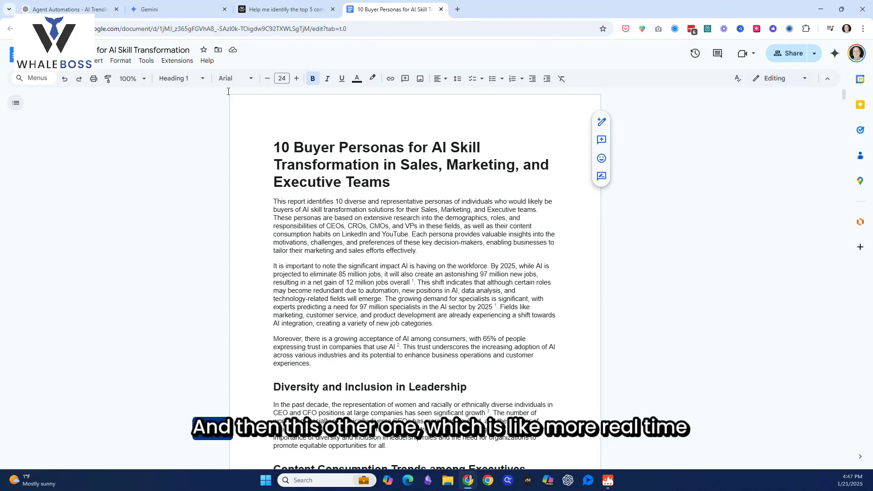
click(290, 11)
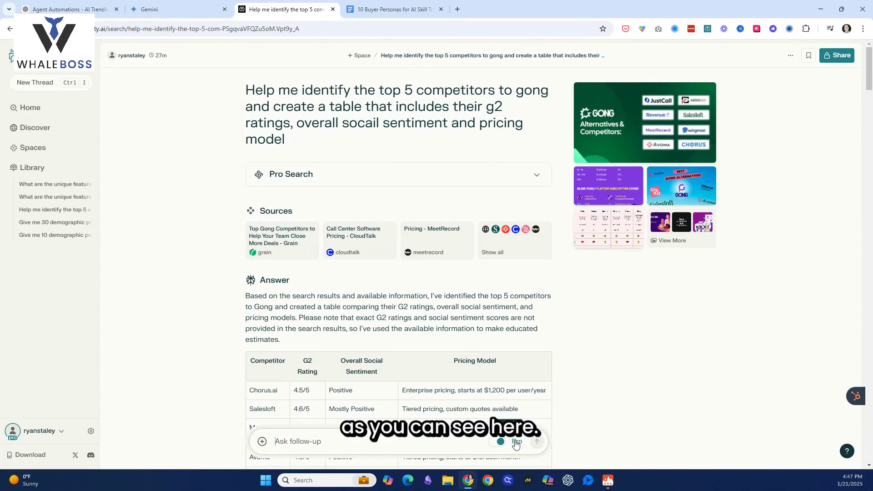
click(499, 445)
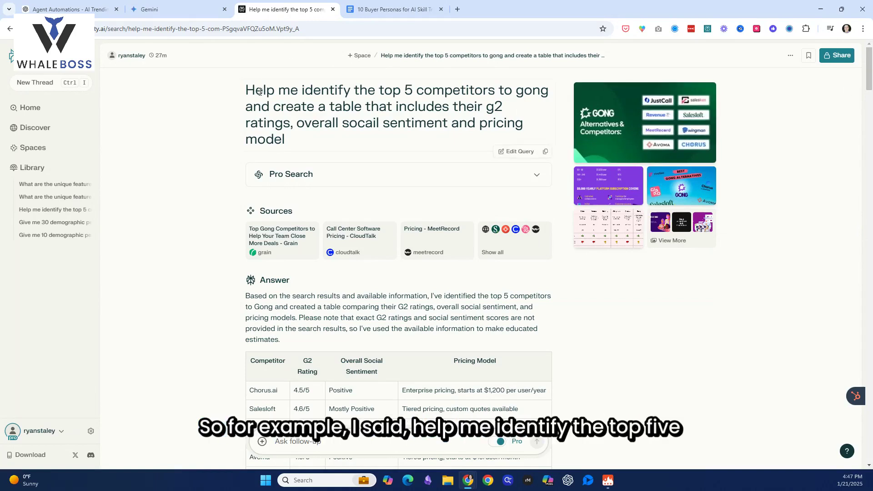
drag(246, 89, 523, 127)
click(370, 123)
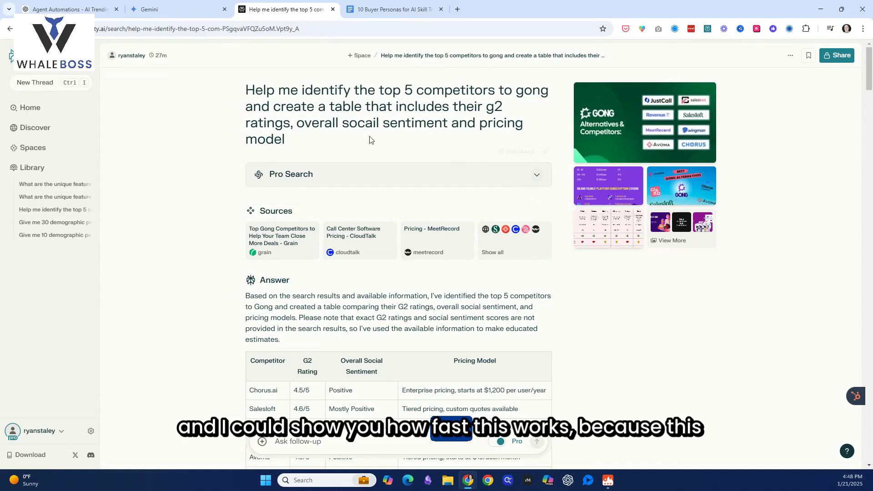
Expand the four Pro Search steps: competitors search, G2 ratings, social sentiment, and pricing models
click(536, 175)
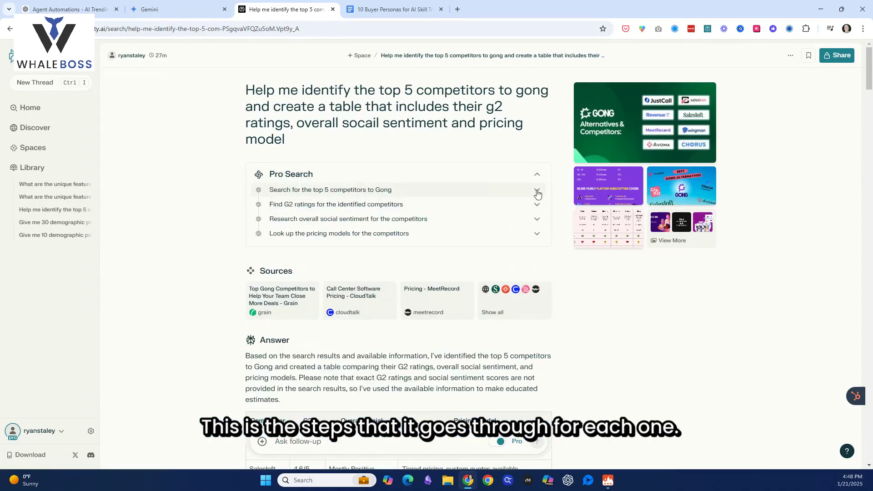
click(536, 192)
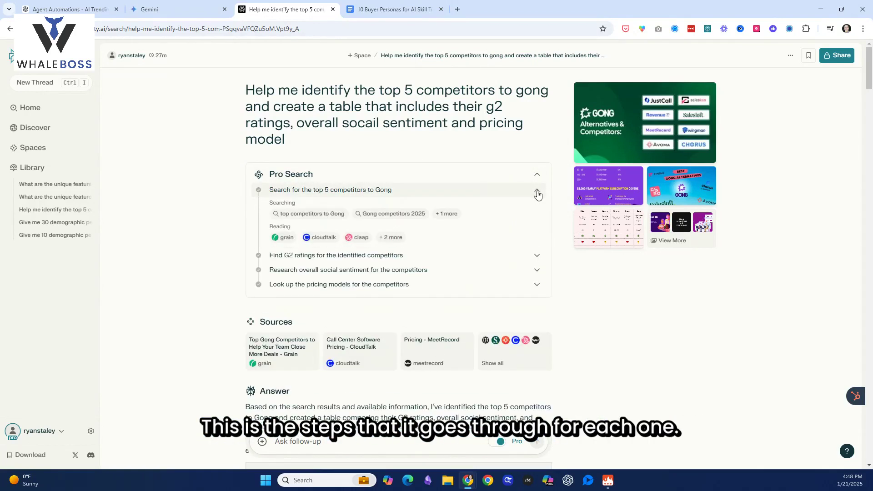
click(536, 256)
click(536, 319)
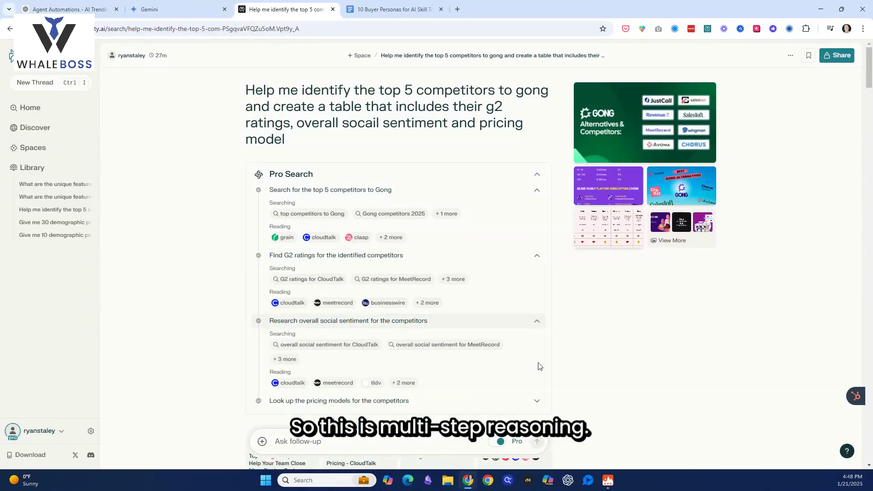
click(537, 401)
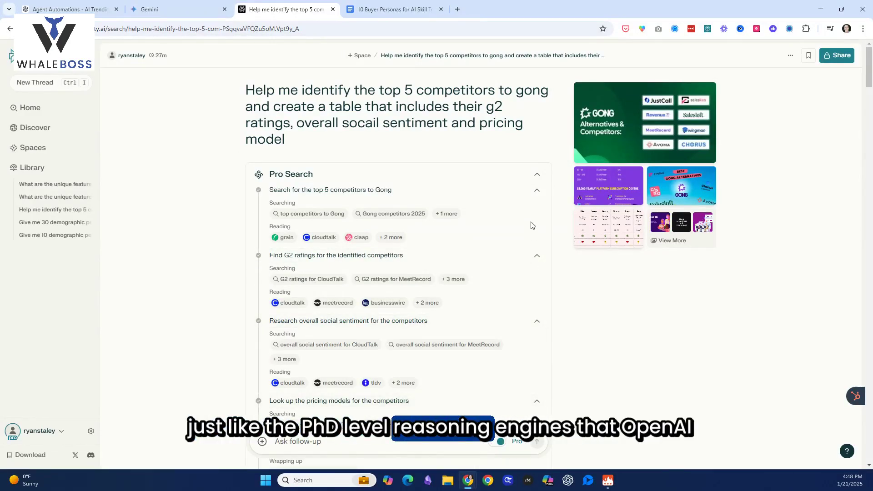
click(537, 190)
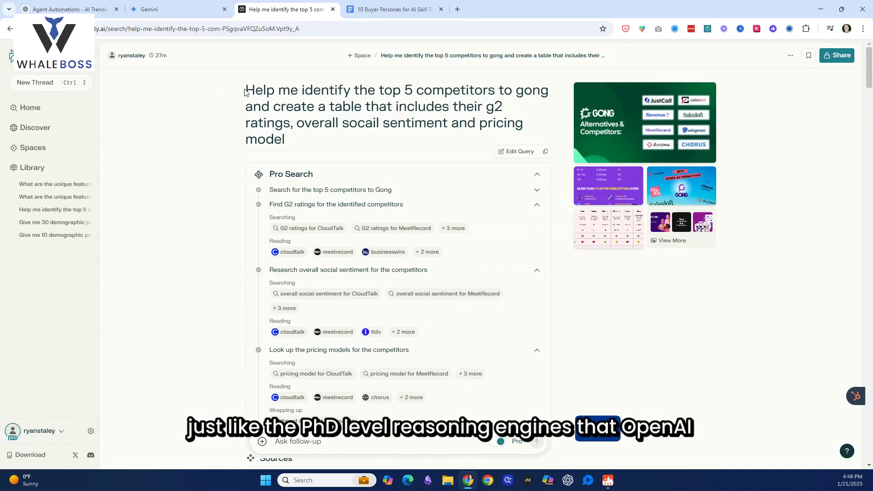
Copy the original Gong competitors question text
drag(245, 92, 286, 141)
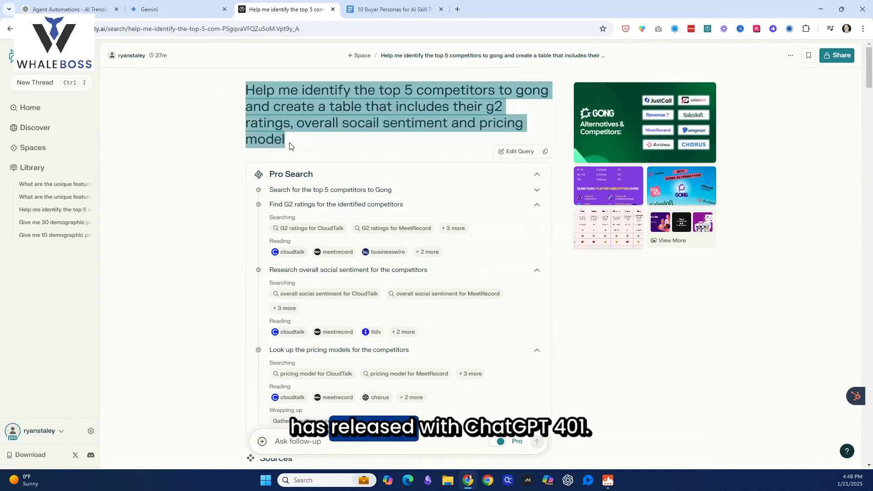
right_click(289, 114)
click(328, 125)
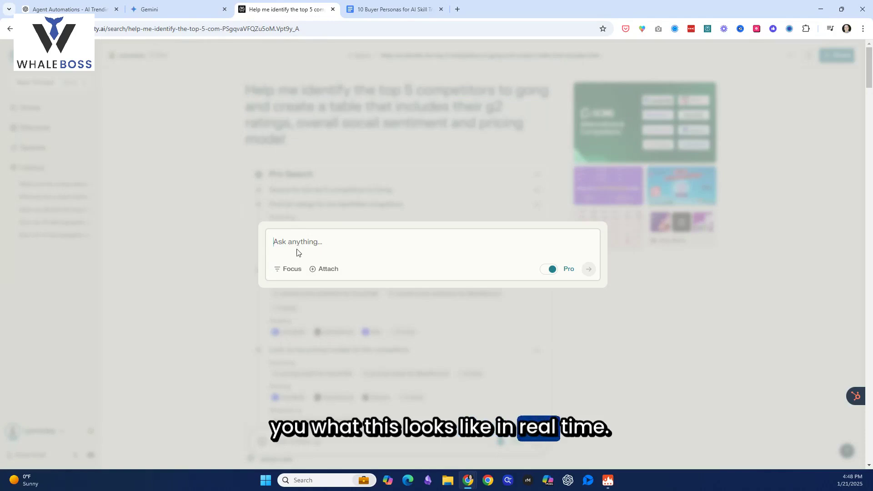
Paste the Gong competitors question into a new thread and submit it with Pro on
right_click(297, 252)
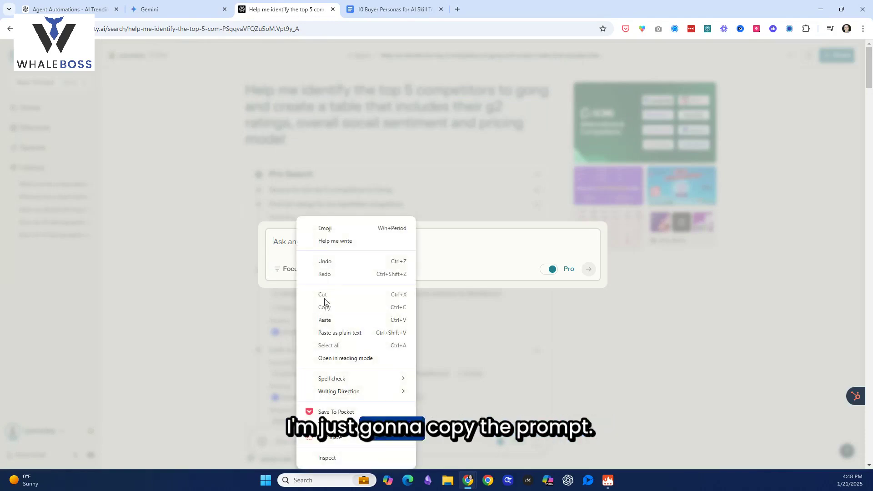
click(324, 321)
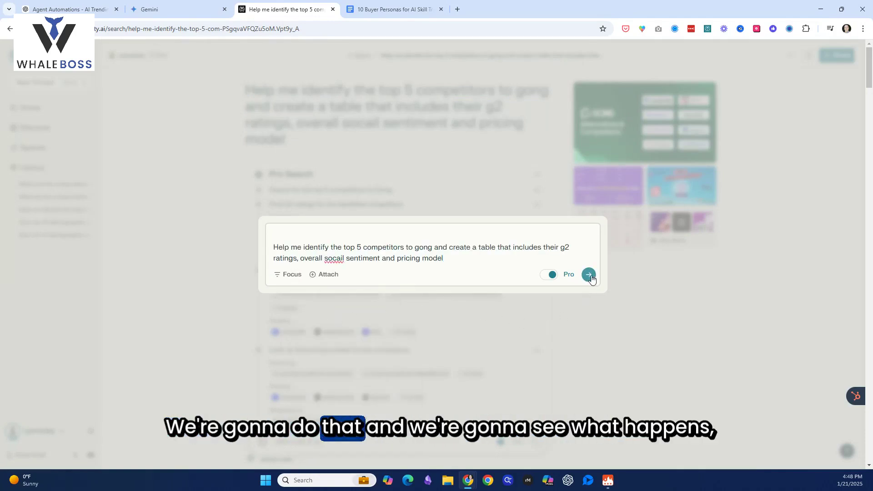
click(591, 283)
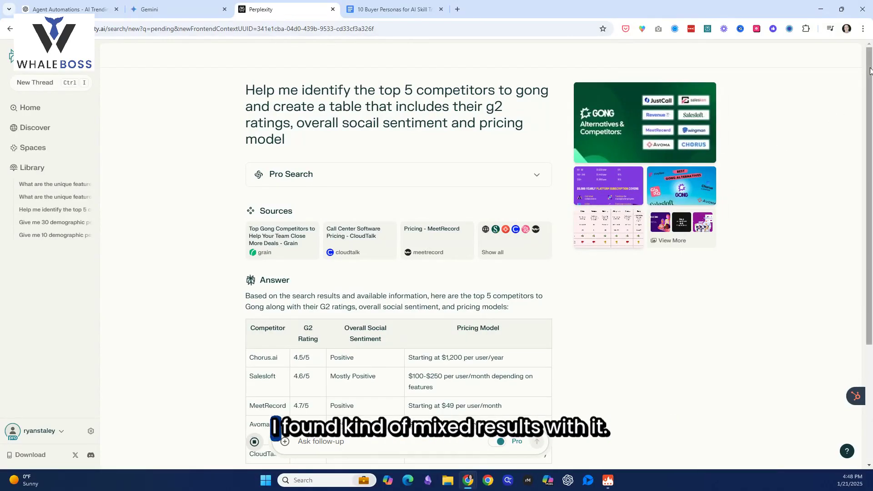
Review the finished five-competitor table with Avoma and CloudTalk, its notes and related questions
drag(870, 74, 870, 80)
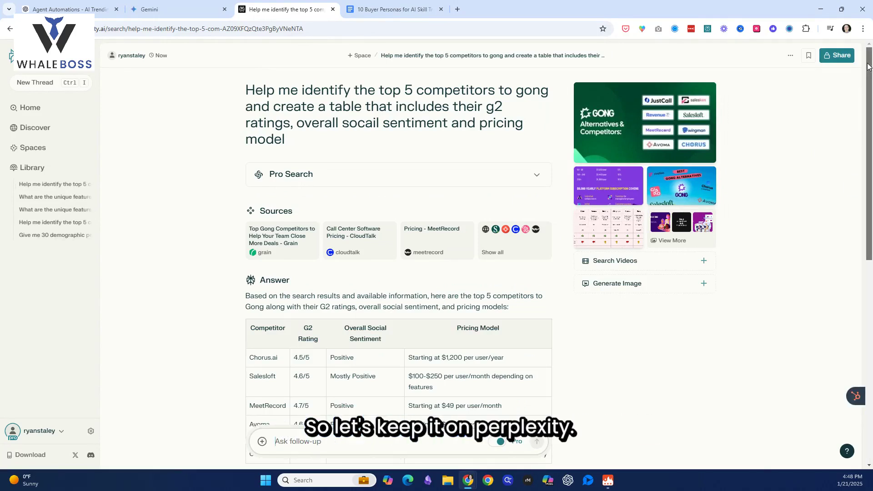
drag(869, 66, 871, 154)
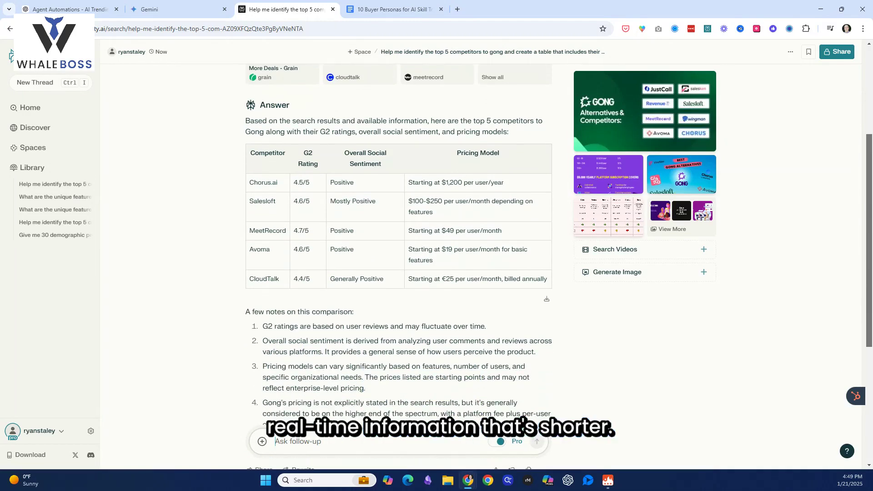
scroll(399, 264, up, 2)
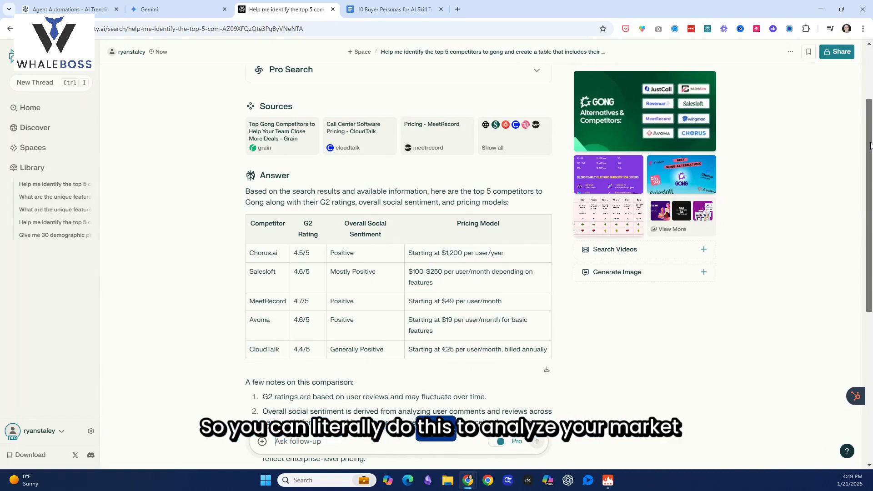
scroll(870, 144, down, 3)
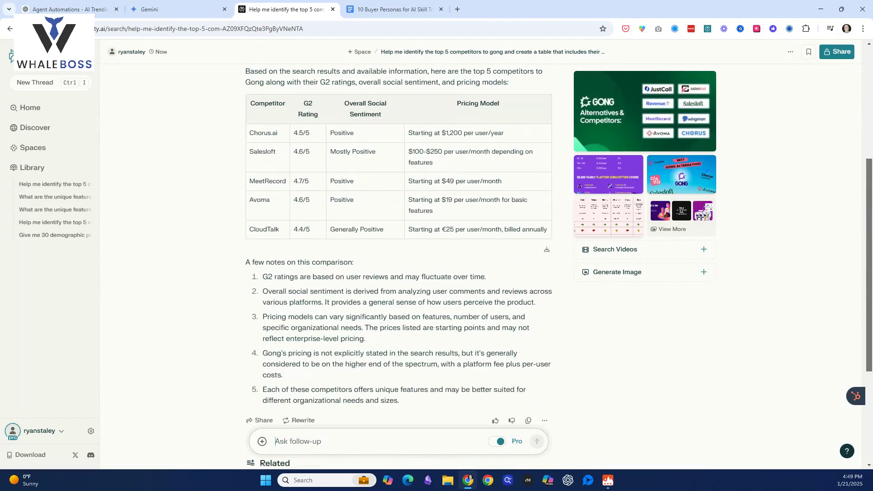
scroll(399, 227, down, 4)
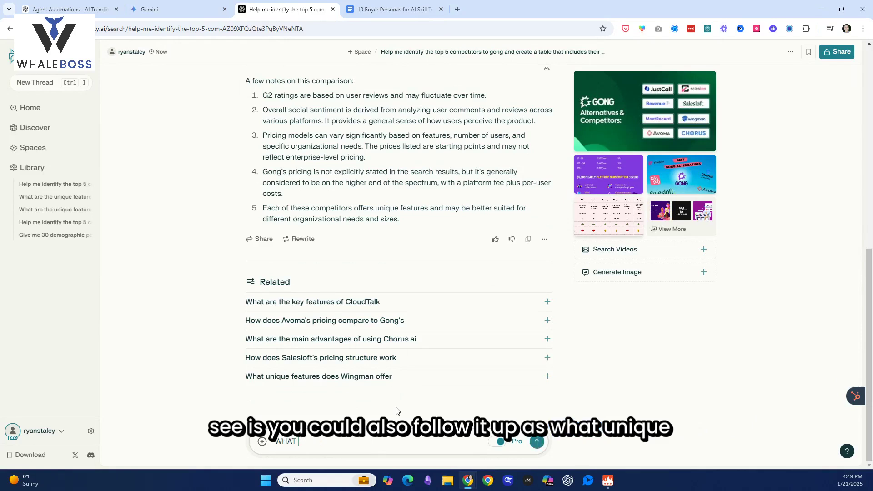
Ask the follow-up 'WHAT UNIQUE FEATURES ARE FOR EACH COMPETITOR' and scroll to its answer
text(UNIQUE FEATURES)
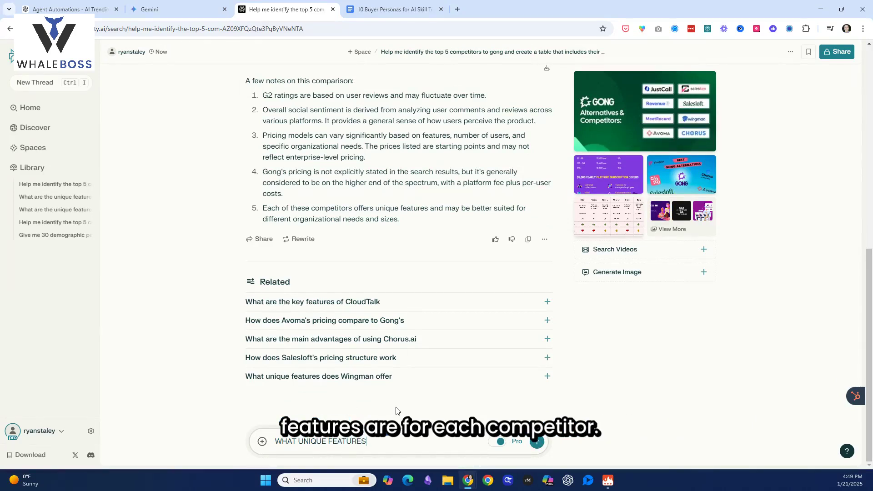
text( ARE FOR EACH COMPETITOR)
key(Return)
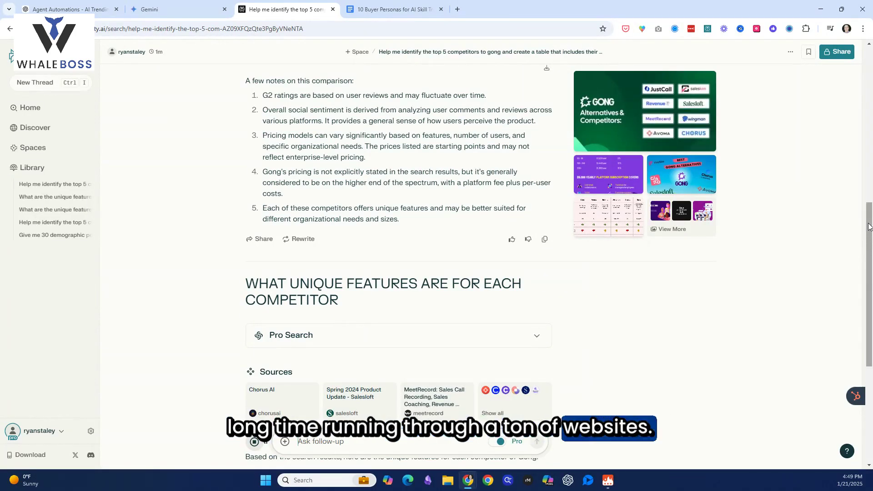
mouse_move(867, 226)
mouse_down()
mouse_move(869, 456)
mouse_move(864, 122)
mouse_move(861, 218)
mouse_up()
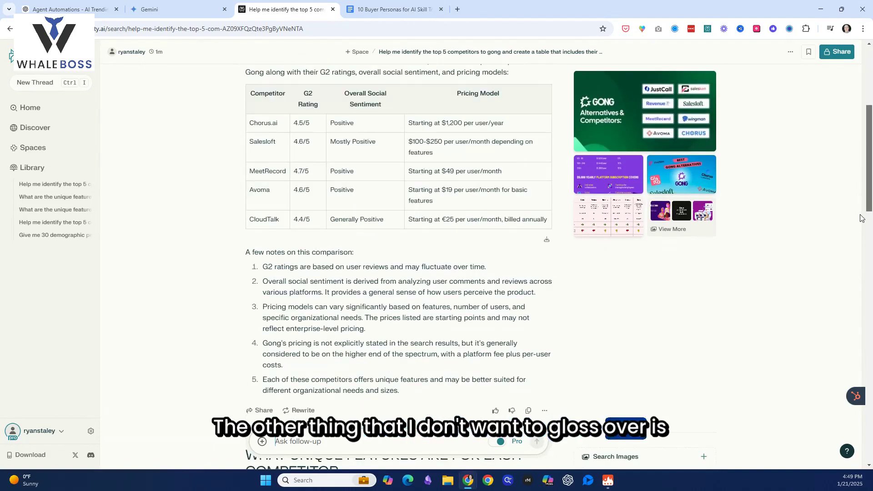
View the competitor comparison table and Gong pricing images enlarged, then close the viewer
click(609, 222)
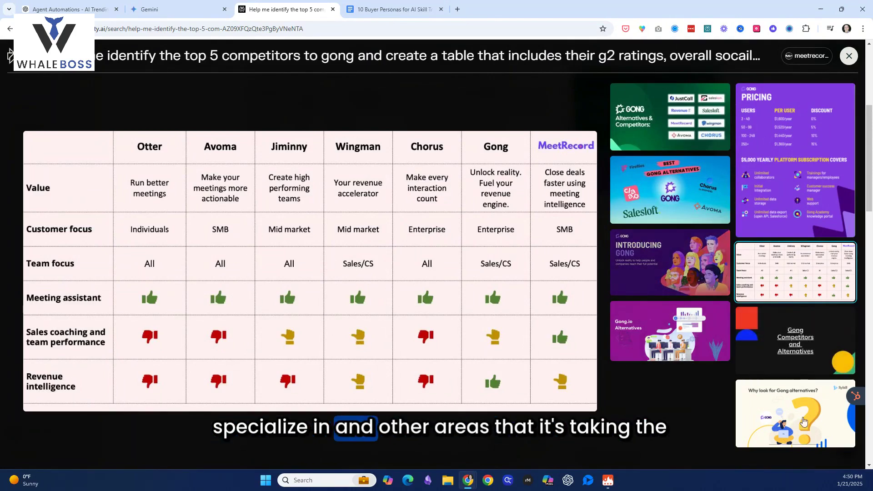
click(781, 182)
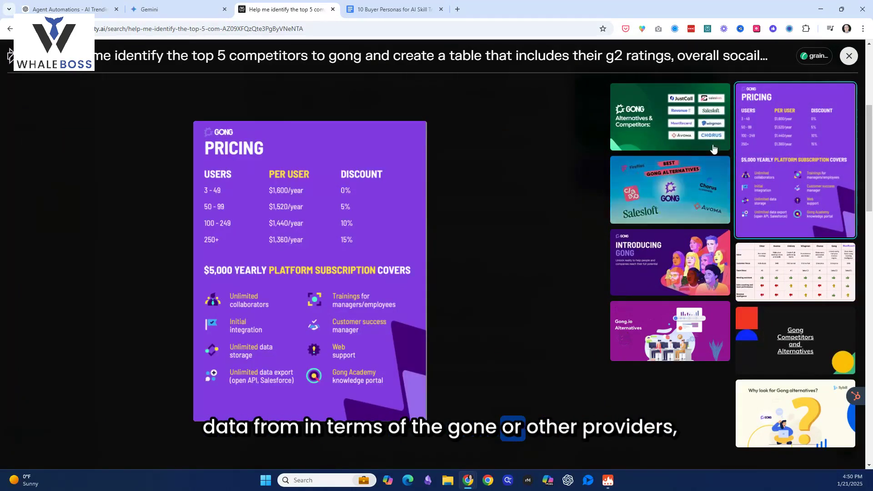
key(Escape)
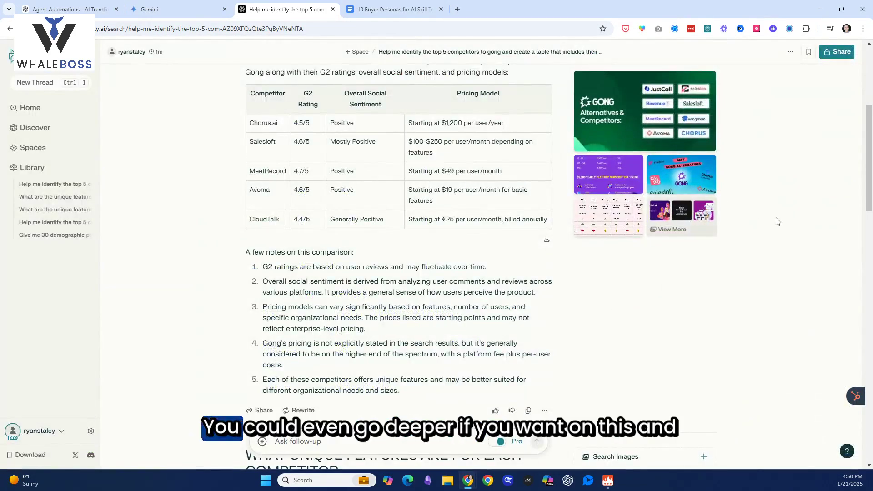
scroll(777, 222, up, 5)
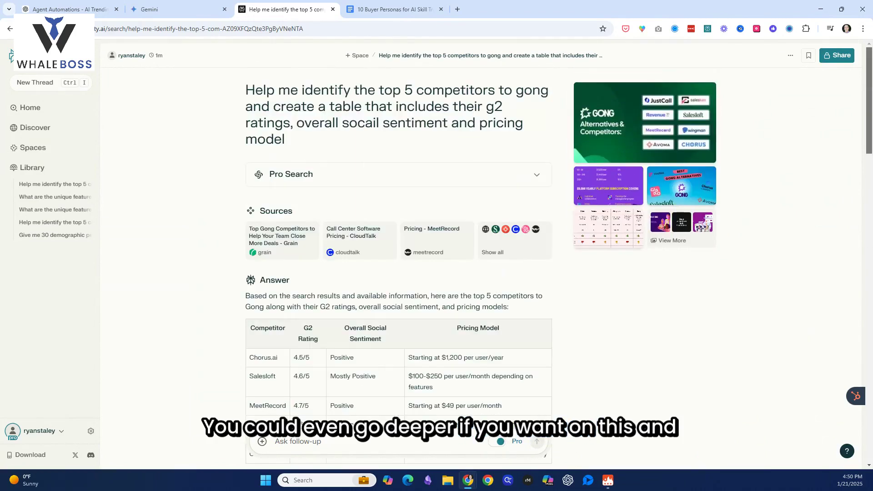
scroll(399, 254, down, 8)
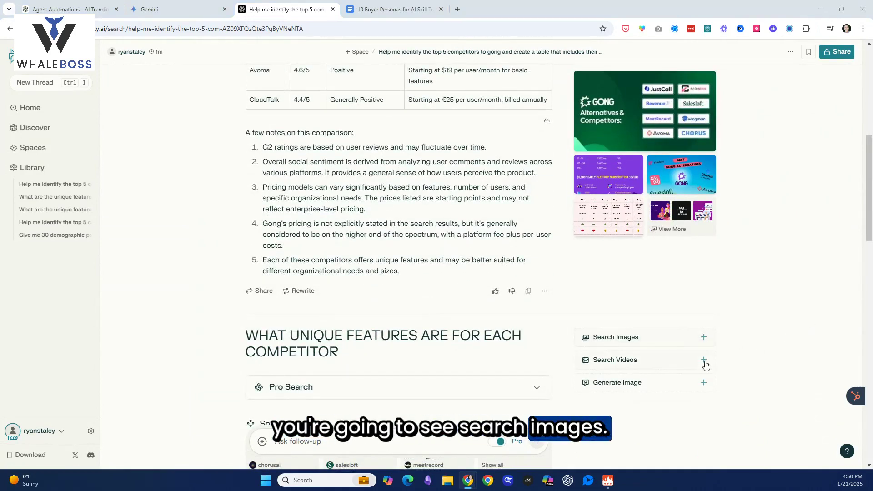
Add related images to the unique-features answer and preview the first Chorus.ai screenshot
click(705, 341)
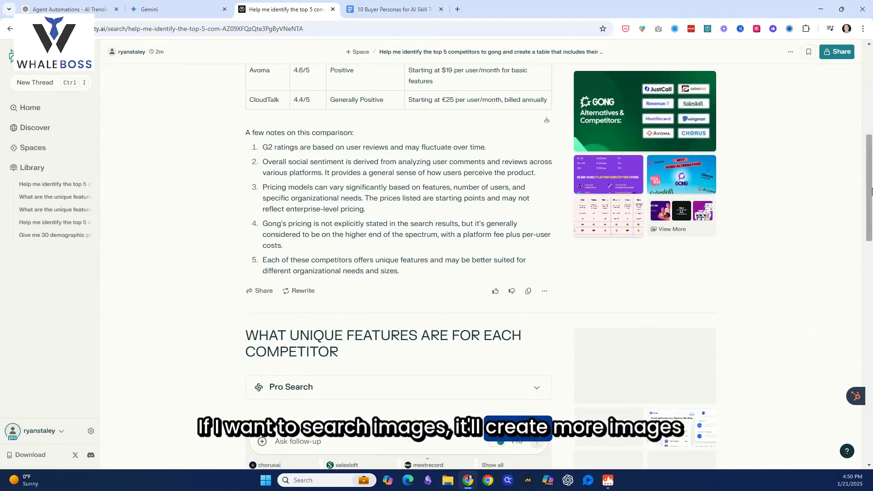
scroll(868, 225, down, 3)
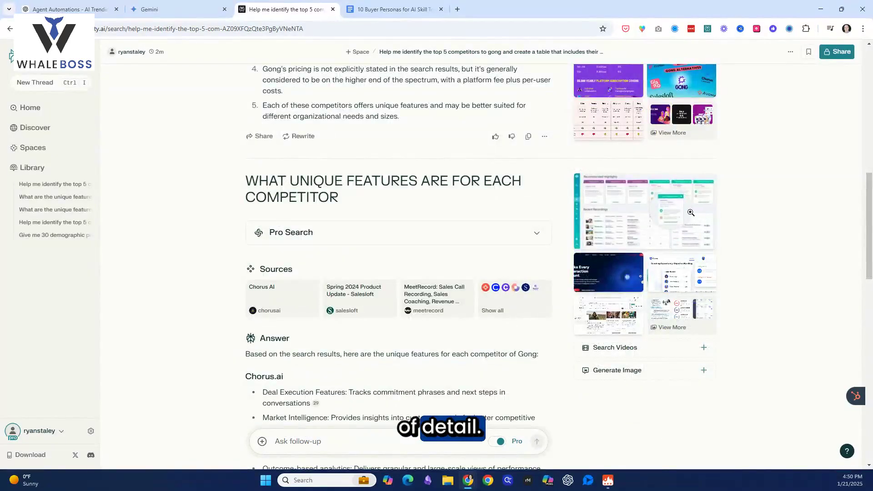
click(681, 217)
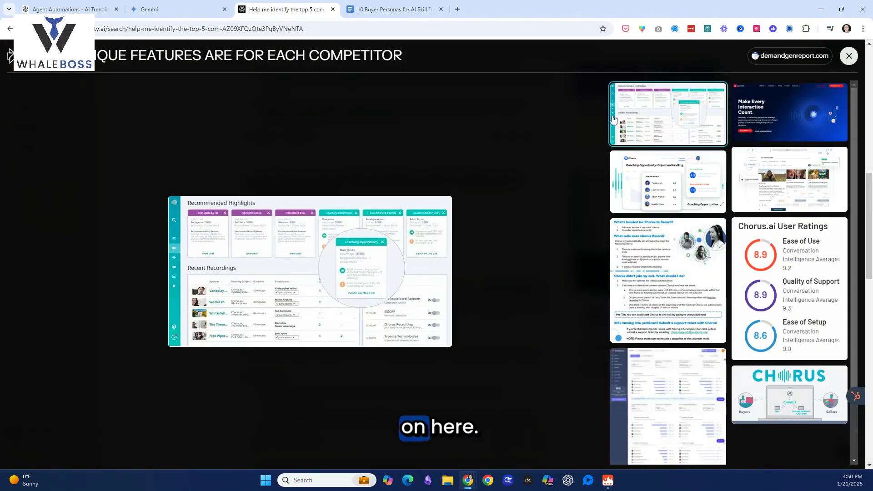
click(849, 57)
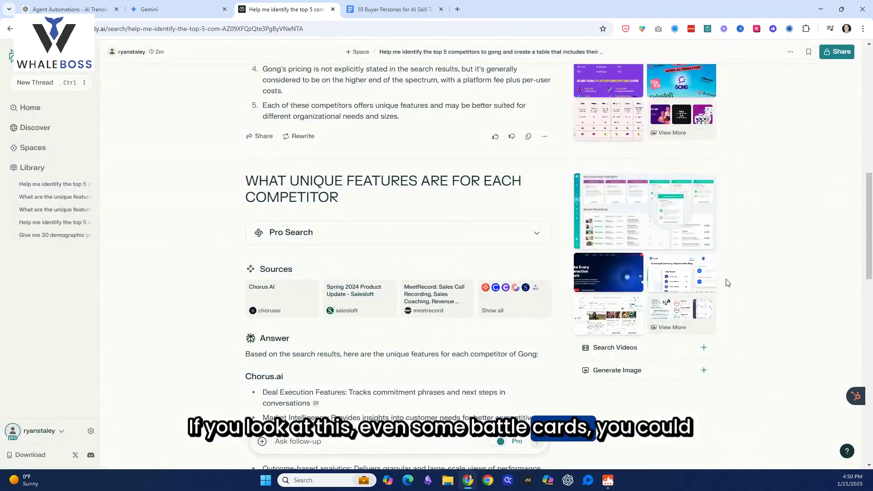
Search videos for the unique-features answer (none found) and read through each competitor's features
click(705, 348)
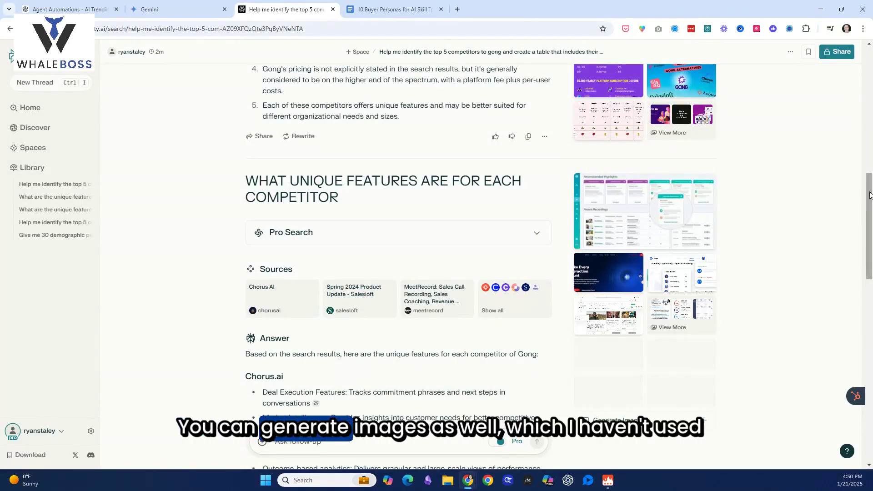
drag(870, 200, 869, 233)
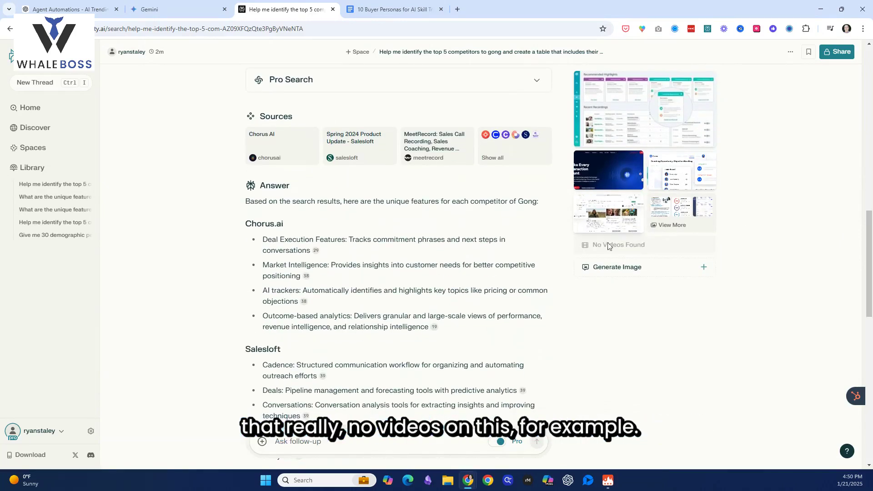
scroll(868, 244, down, 4)
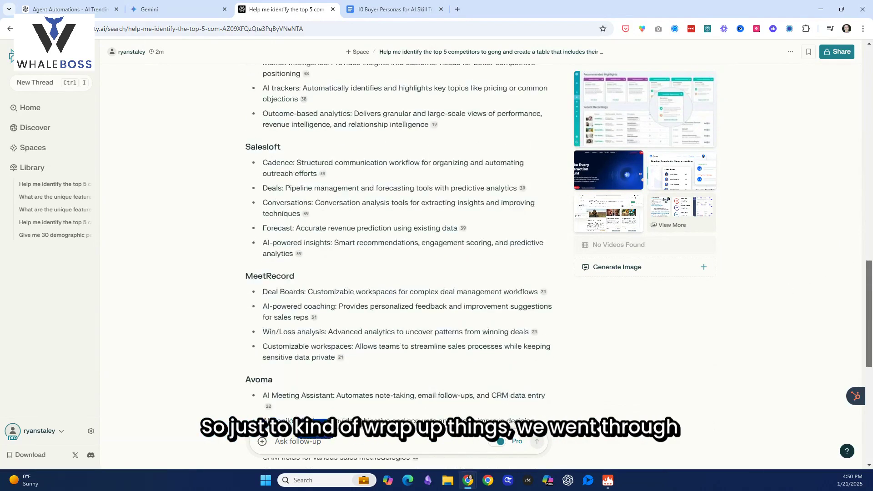